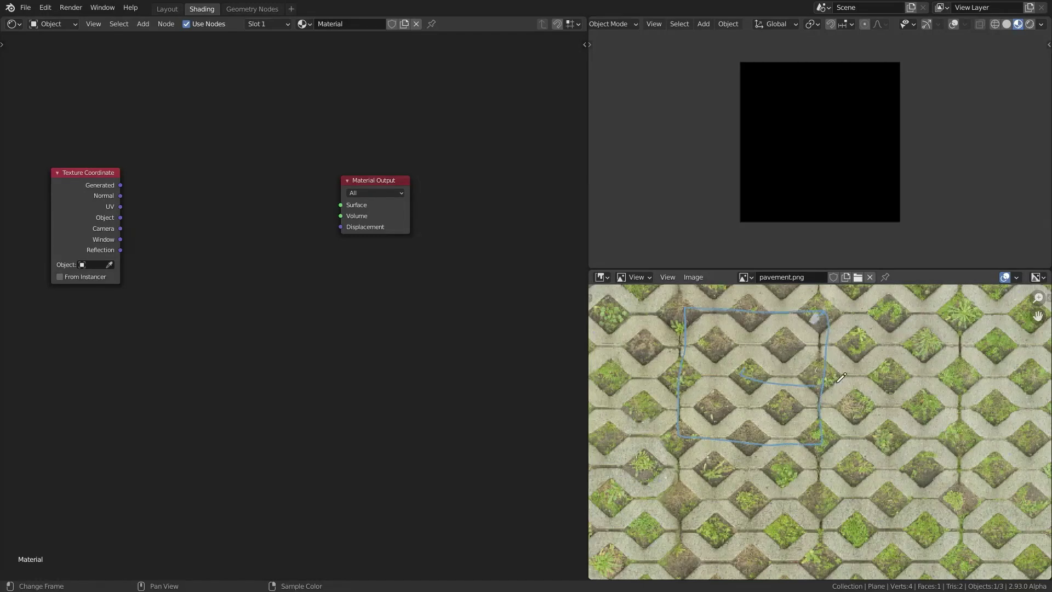
Step: Preview the plane's Object texture coordinates and move the Texture Coordinate node further left
{"action": "scroll", "coordinate": [790, 407], "scroll_direction": "up", "scroll_amount": 2}
{"action": "middle_click_drag", "start_coordinate": [261, 290], "coordinate": [305, 354]}
{"action": "left_click", "coordinate": [133, 267], "text": "ctrl+shift"}
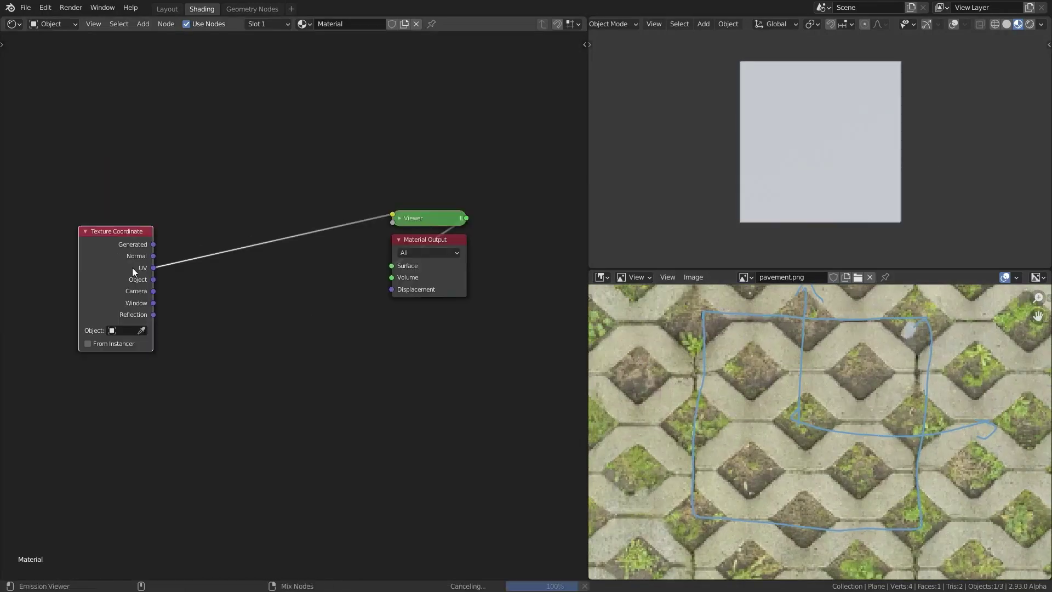
{"action": "left_click", "coordinate": [159, 271], "text": "ctrl+shift"}
{"action": "left_click_drag", "start_coordinate": [159, 272], "coordinate": [75, 274]}
Step: Insert a Separate XYZ node, preceded by a Vector Math node set to Absolute
{"action": "key", "text": "shift+a"}
{"action": "left_click", "coordinate": [268, 376]}
{"action": "left_click", "coordinate": [154, 270]}
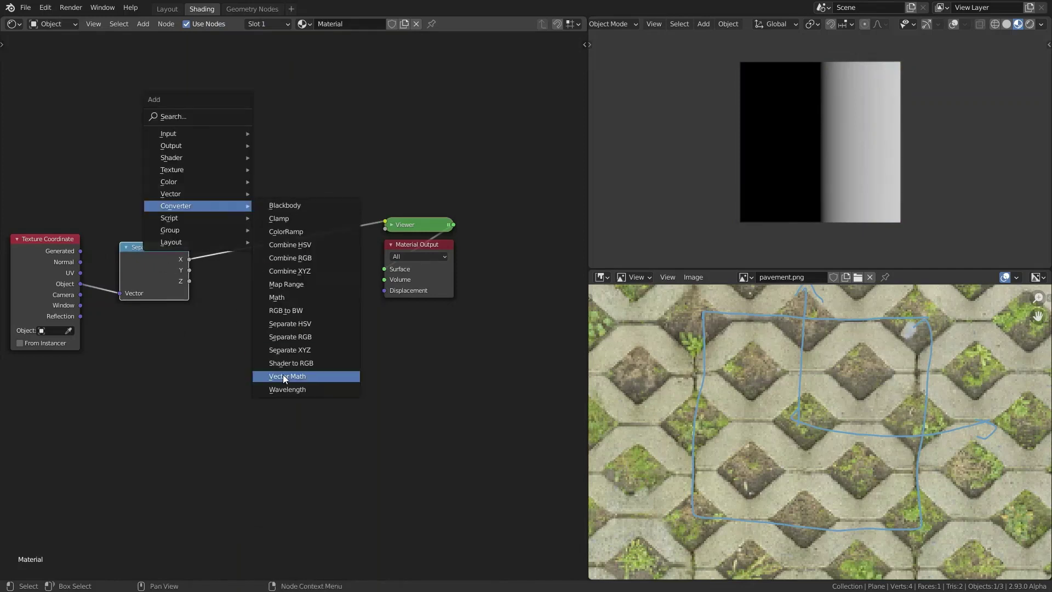
{"action": "left_click", "coordinate": [283, 376]}
{"action": "left_click", "coordinate": [154, 269]}
{"action": "left_click", "coordinate": [154, 266]}
{"action": "left_click", "coordinate": [202, 282]}
Step: Preview the X component of the separated coordinates
{"action": "left_click", "coordinate": [273, 246], "text": "ctrl+shift"}
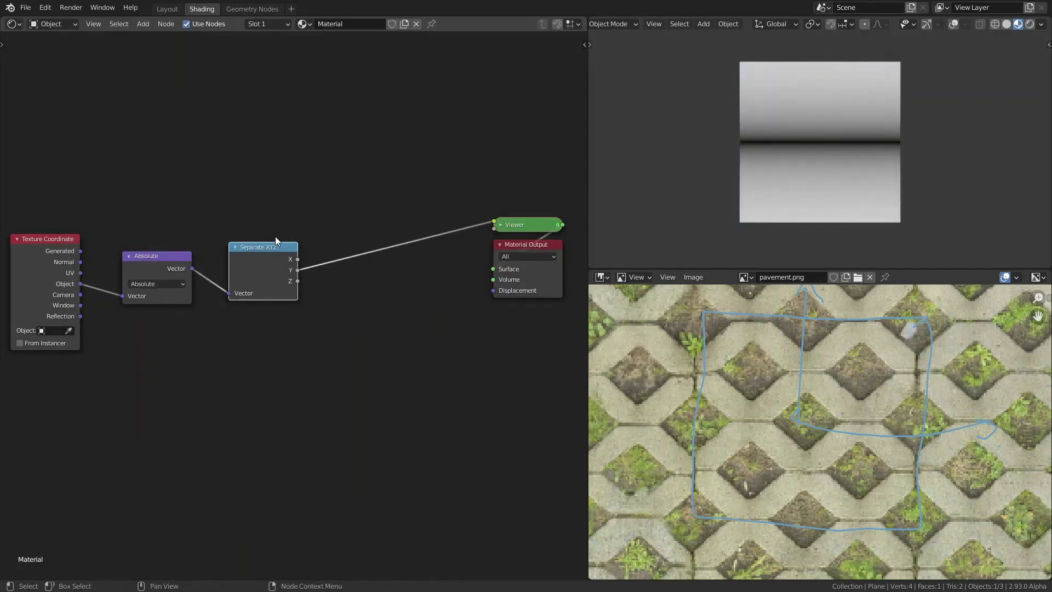
{"action": "scroll", "coordinate": [383, 298], "scroll_direction": "down", "scroll_amount": 1}
{"action": "scroll", "coordinate": [235, 290], "scroll_direction": "up", "scroll_amount": 1}
{"action": "left_click", "coordinate": [235, 294], "text": "ctrl+shift"}
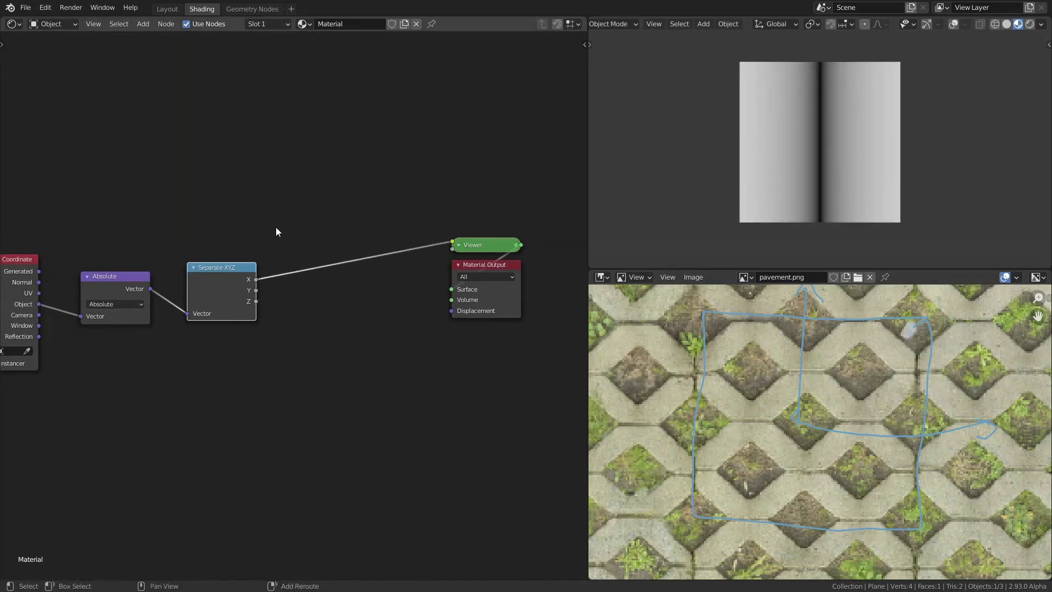
Step: Chain Math nodes on X: Multiply 2.000, Subtract 1.000, then Absolute
{"action": "key", "text": "shift+a"}
{"action": "left_click", "coordinate": [334, 250]}
{"action": "left_click", "coordinate": [321, 228]}
{"action": "key", "text": "shift+d"}
{"action": "left_click", "coordinate": [296, 241]}
{"action": "left_click", "coordinate": [304, 264]}
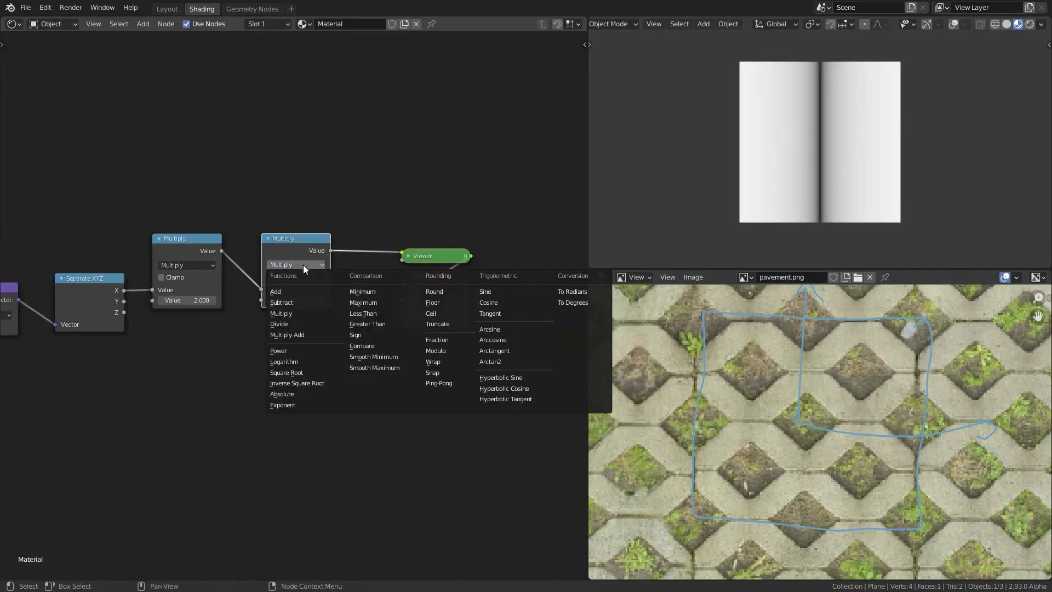
{"action": "left_click", "coordinate": [311, 304]}
{"action": "key", "text": "shift+d"}
{"action": "left_click", "coordinate": [356, 241]}
{"action": "left_click", "coordinate": [356, 258]}
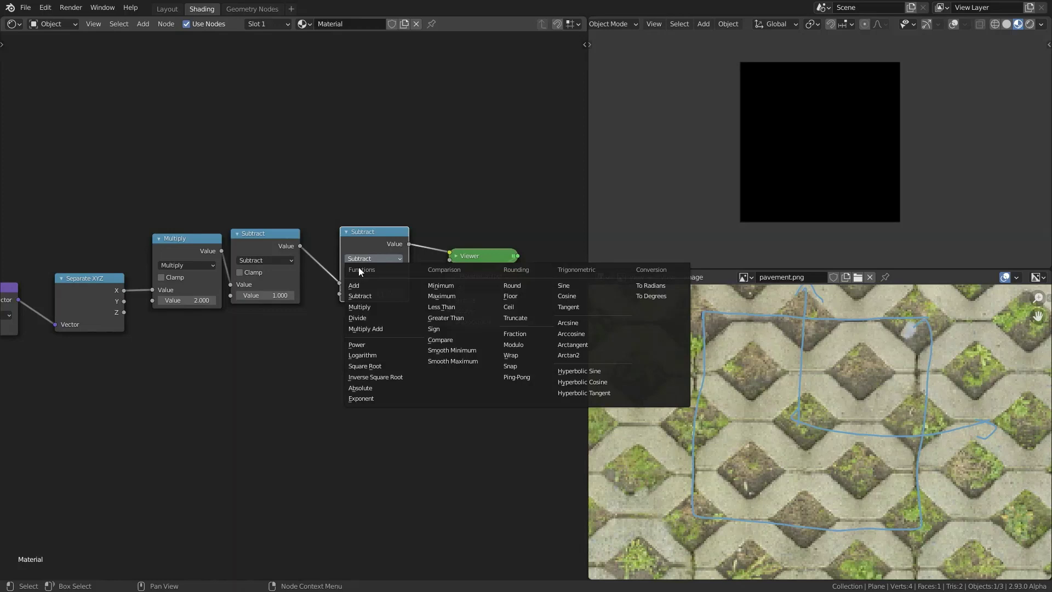
{"action": "left_click", "coordinate": [356, 388]}
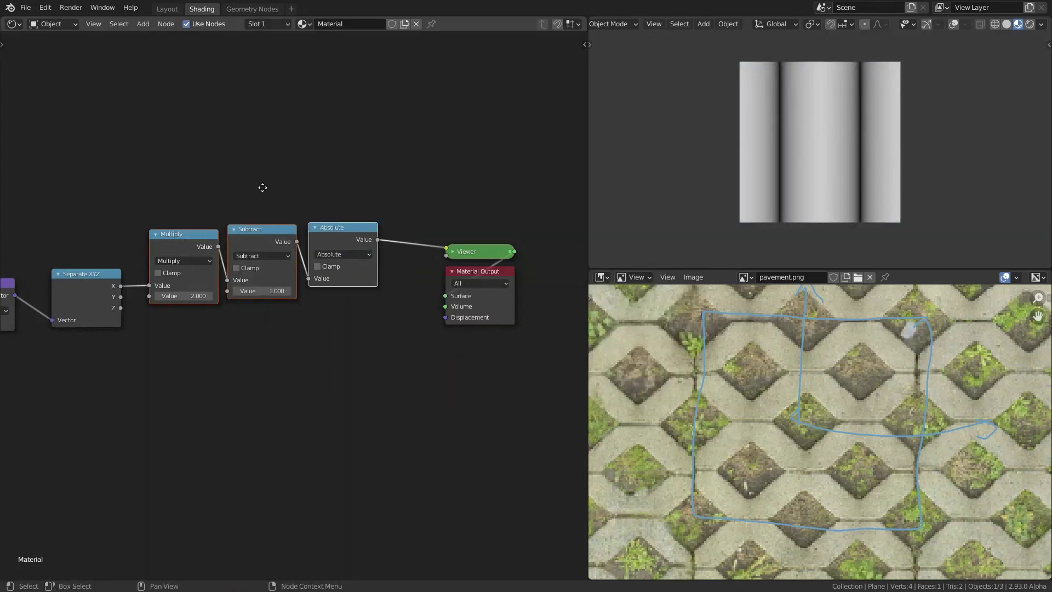
Step: Duplicate the X stripe chain for Y and compare their sum at Value 0.950, Epsilon 0.400
{"action": "key", "text": "shift+d"}
{"action": "left_click_drag", "start_coordinate": [68, 317], "coordinate": [57, 316]}
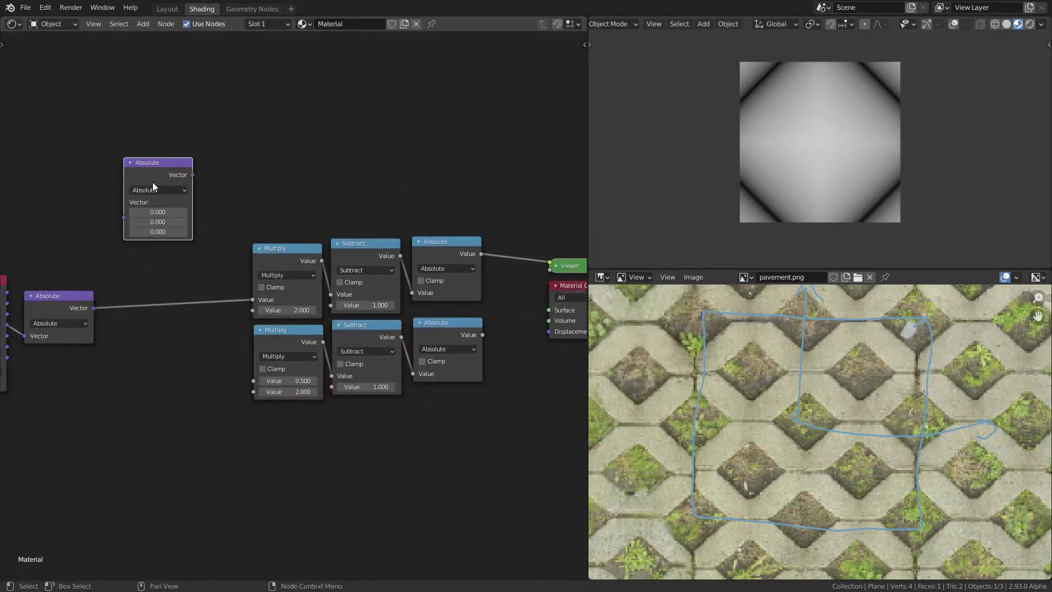
{"action": "key", "text": "ctrl+z"}
{"action": "key", "text": "ctrl+z"}
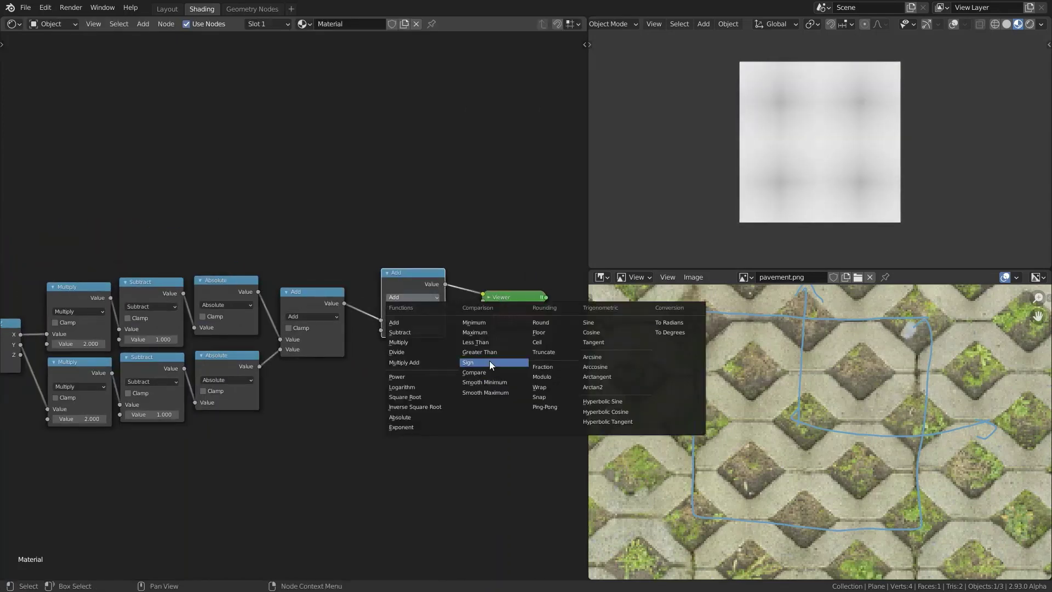
{"action": "left_click", "coordinate": [465, 378]}
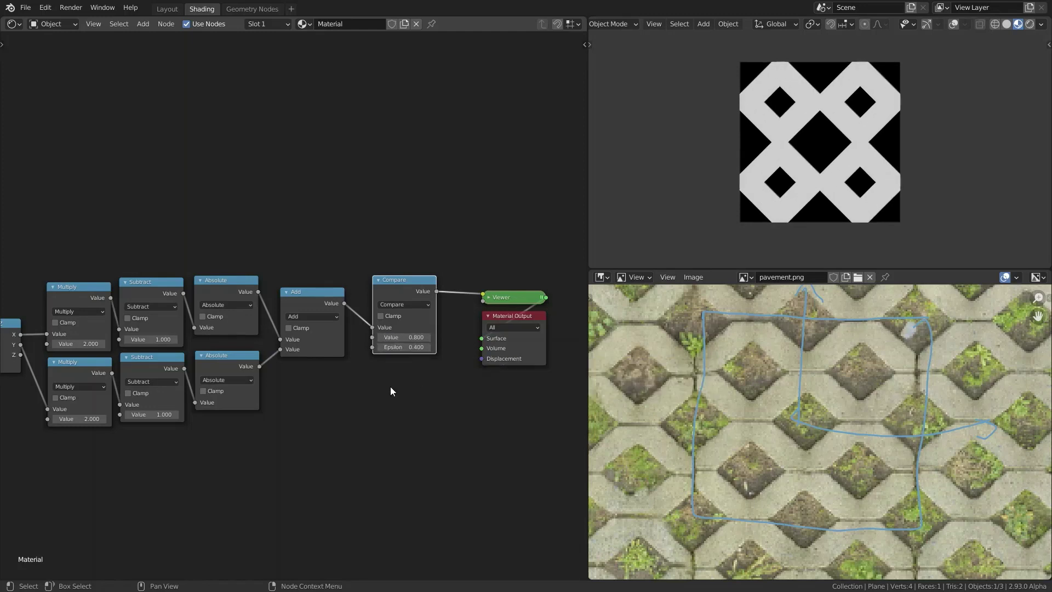
{"action": "left_click_drag", "start_coordinate": [402, 337], "coordinate": [417, 337]}
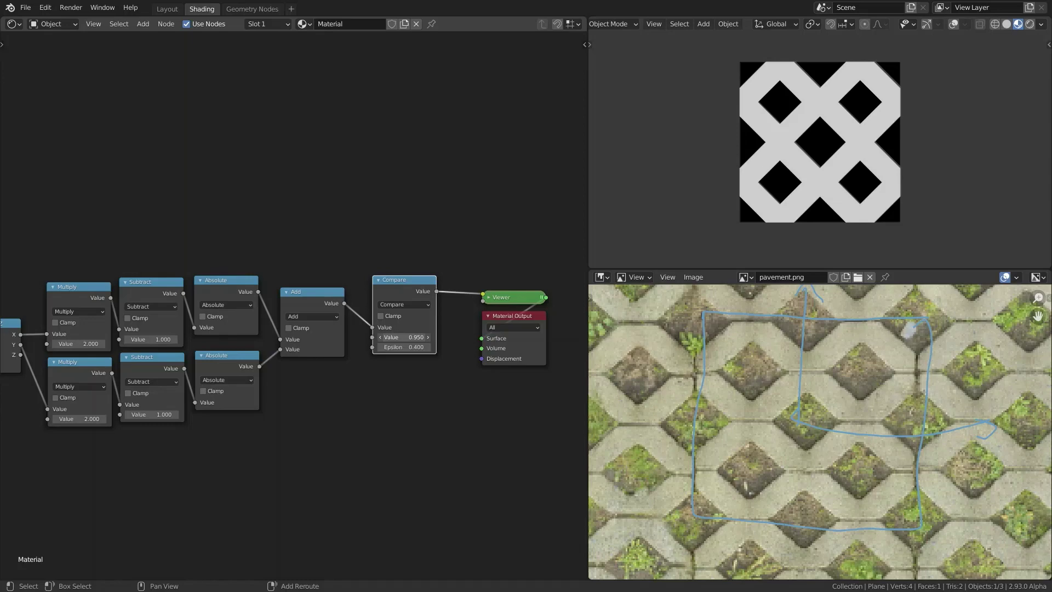
Step: Spread the top-row nodes vertically and preview the lower Absolute output
{"action": "scroll", "coordinate": [395, 389], "scroll_direction": "down", "scroll_amount": 3}
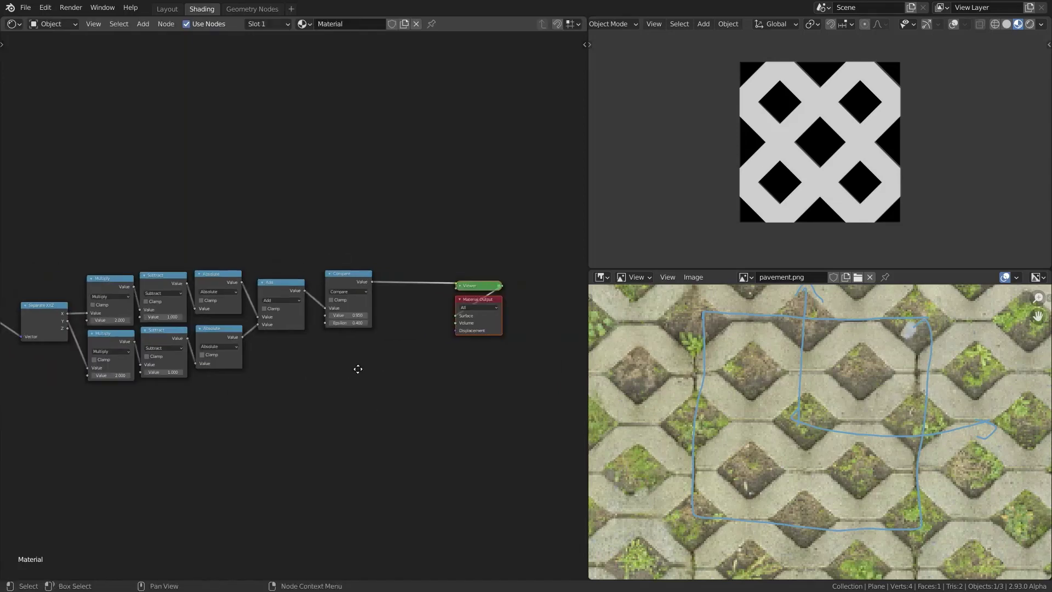
{"action": "scroll", "coordinate": [357, 369], "scroll_direction": "up", "scroll_amount": 2}
{"action": "left_click_drag", "start_coordinate": [171, 237], "coordinate": [277, 273]}
{"action": "key", "text": "s"}
{"action": "key", "text": "y"}
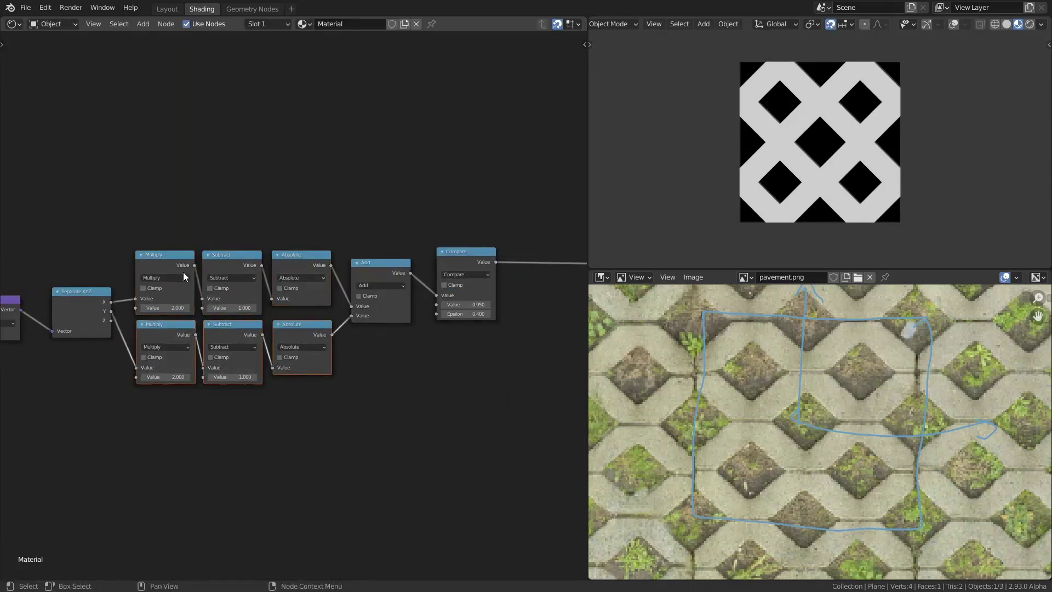
{"action": "scroll", "coordinate": [245, 243], "scroll_direction": "down", "scroll_amount": 2}
{"action": "left_click", "coordinate": [216, 329], "text": "ctrl+shift"}
{"action": "scroll", "coordinate": [272, 378], "scroll_direction": "up", "scroll_amount": 2}
{"action": "left_click", "coordinate": [192, 304], "text": "ctrl+shift"}
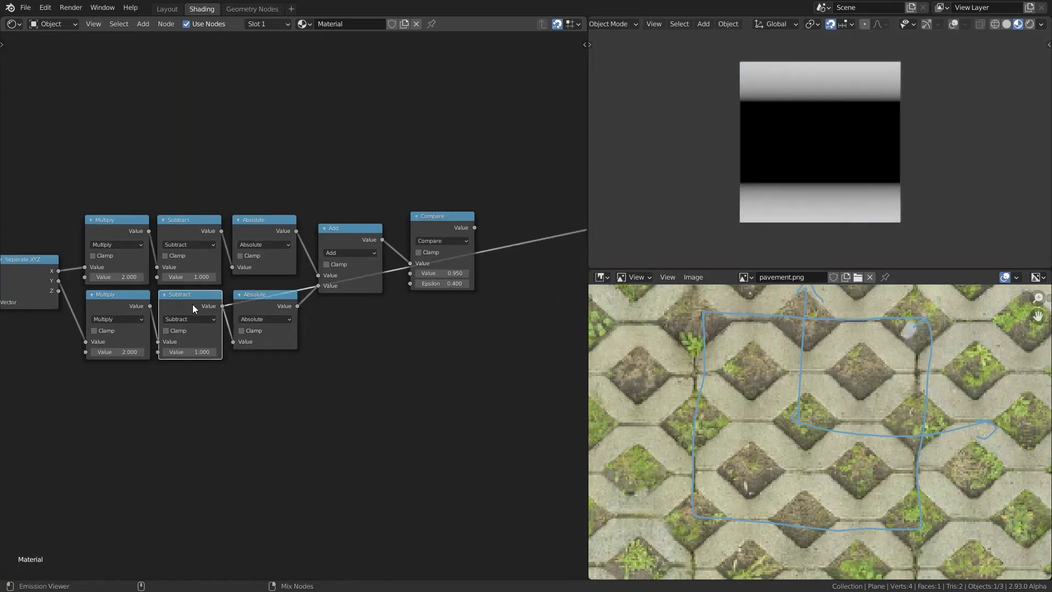
{"action": "left_click", "coordinate": [265, 323], "text": "ctrl+shift"}
Step: Add a Multiply 2, Subtract 1, Absolute chain after the Y Absolute
{"action": "key", "text": "Home"}
{"action": "key", "text": "shift+a"}
{"action": "left_click", "coordinate": [378, 449]}
{"action": "left_click", "coordinate": [380, 359]}
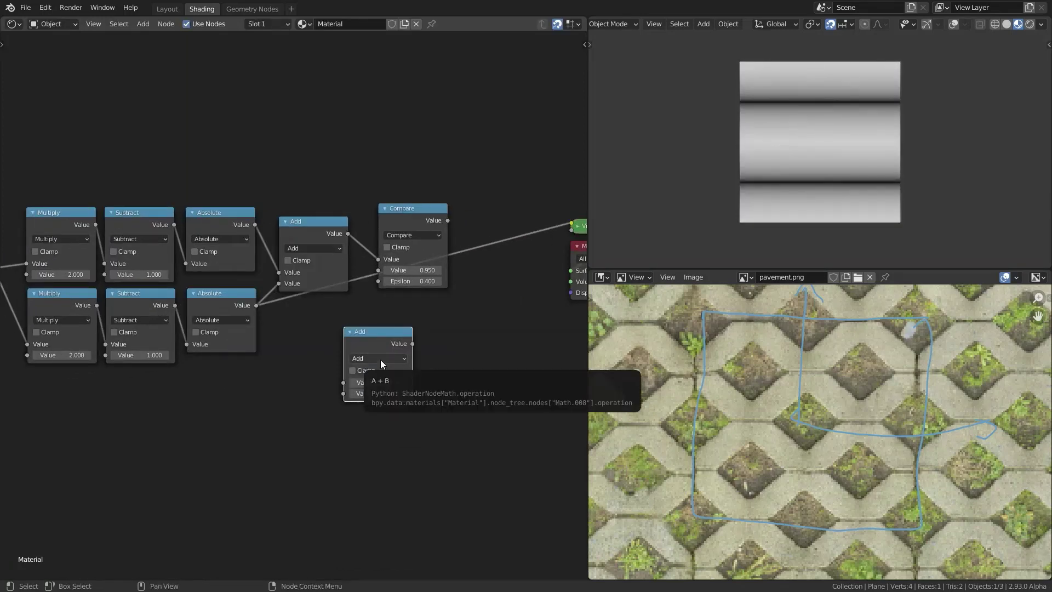
{"action": "key", "text": "ctrl+z"}
{"action": "key", "text": "ctrl+z"}
{"action": "key", "text": "ctrl+z"}
{"action": "key", "text": "ctrl+z"}
{"action": "key", "text": "ctrl+z"}
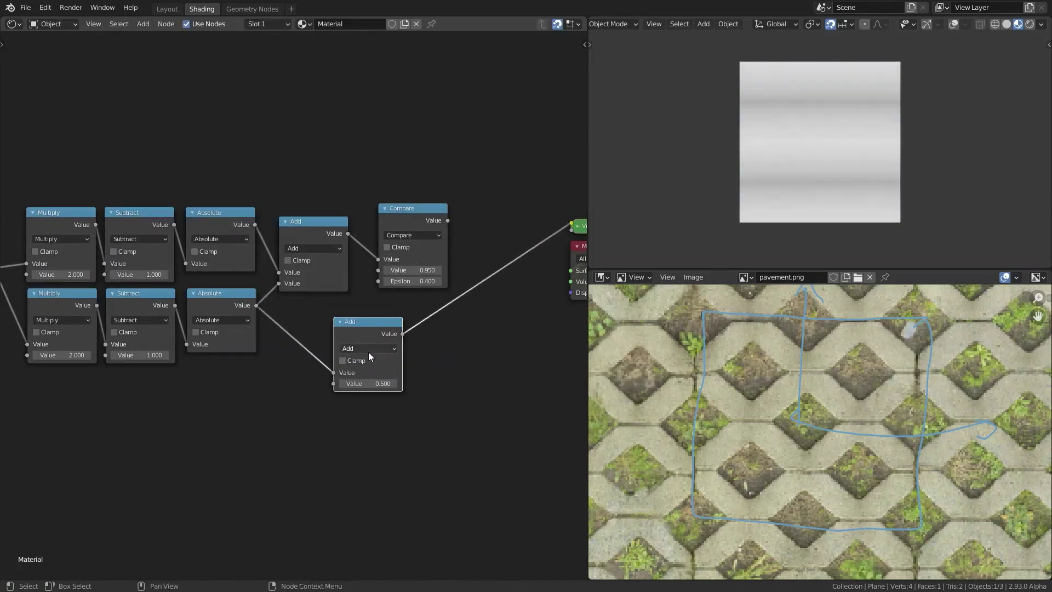
{"action": "key", "text": "ctrl+shift+z"}
{"action": "key", "text": "ctrl+shift+z"}
{"action": "key", "text": "ctrl+shift+z"}
{"action": "key", "text": "ctrl+shift+z"}
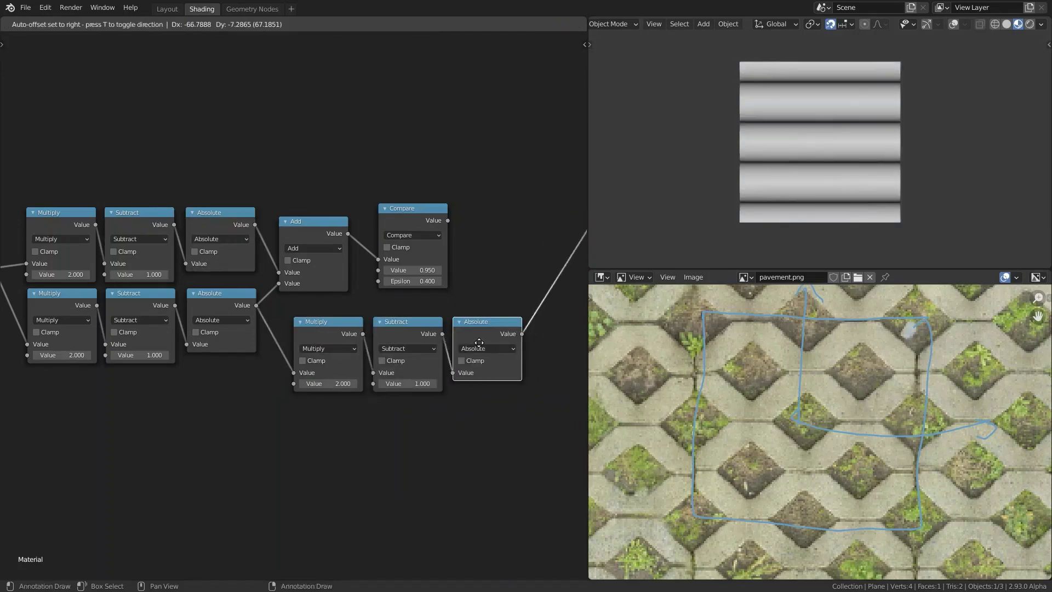
{"action": "scroll", "coordinate": [370, 280], "scroll_direction": "up", "scroll_amount": 1}
{"action": "scroll", "coordinate": [328, 352], "scroll_direction": "down", "scroll_amount": 2, "text": "ctrl"}
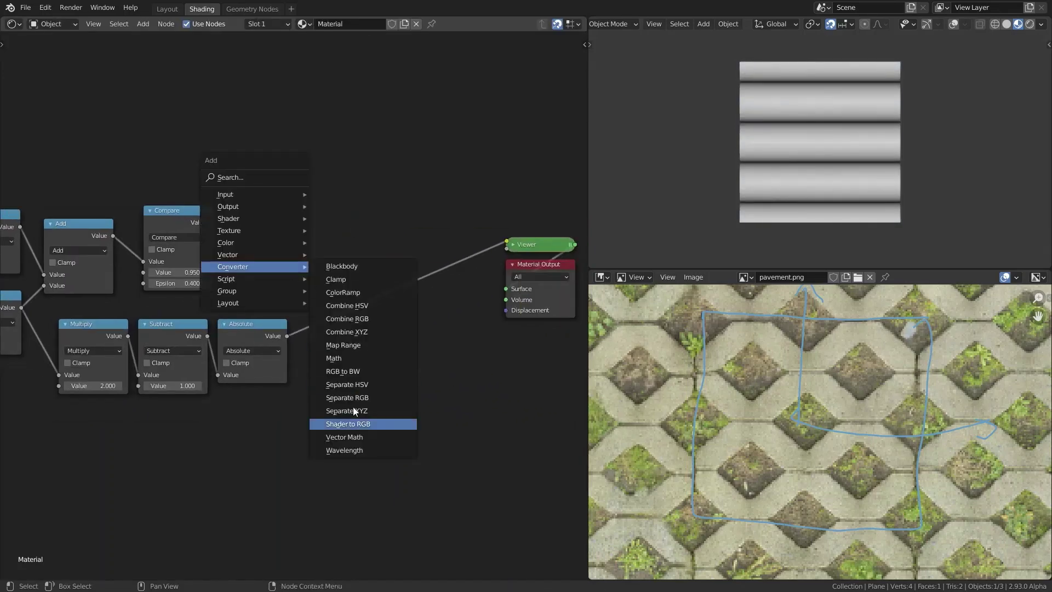
Step: Remap it with a clamped Map Range from 0.010 to 0.280 and multiply it with the Compare mask
{"action": "left_click", "coordinate": [343, 344]}
{"action": "left_click", "coordinate": [368, 378]}
{"action": "scroll", "coordinate": [422, 386], "scroll_direction": "up", "scroll_amount": 2}
{"action": "left_click_drag", "start_coordinate": [376, 347], "coordinate": [351, 356]}
{"action": "scroll", "coordinate": [366, 294], "scroll_direction": "down", "scroll_amount": 2}
{"action": "left_click", "coordinate": [82, 324]}
{"action": "key", "text": "shift+d"}
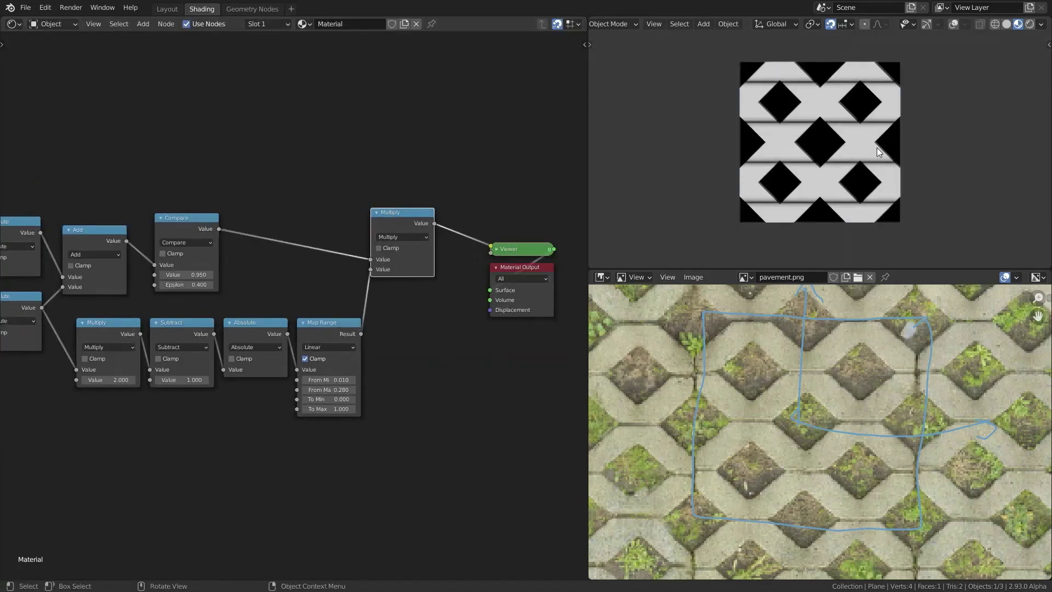
{"action": "scroll", "coordinate": [772, 196], "scroll_direction": "up", "scroll_amount": 1}
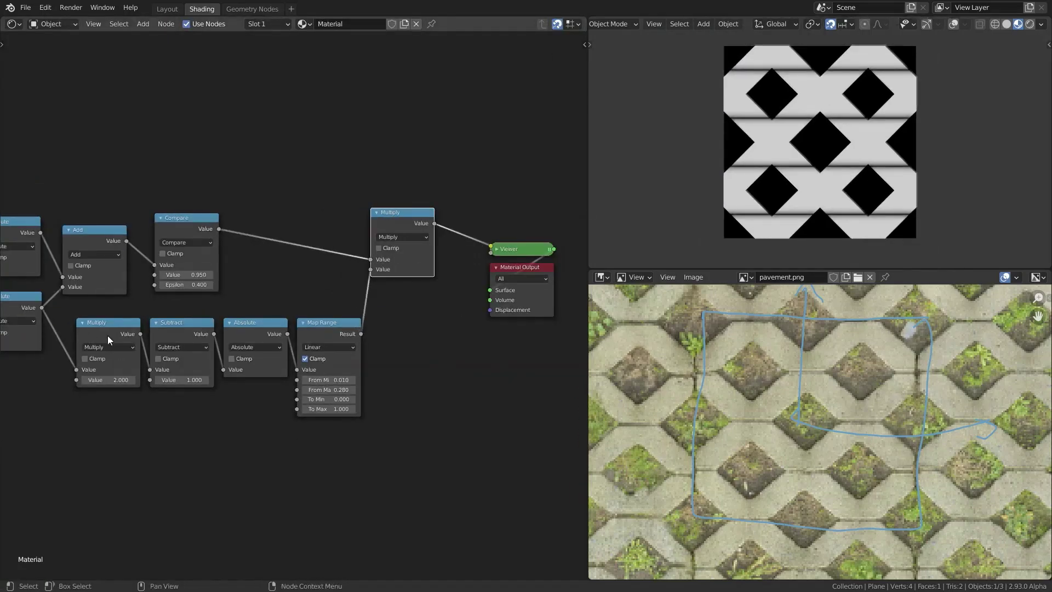
Step: Dissolve the gap chain's Multiply node and set its Subtract value to 0.500
{"action": "key", "text": "m"}
{"action": "middle_click_drag", "start_coordinate": [257, 411], "coordinate": [219, 392]}
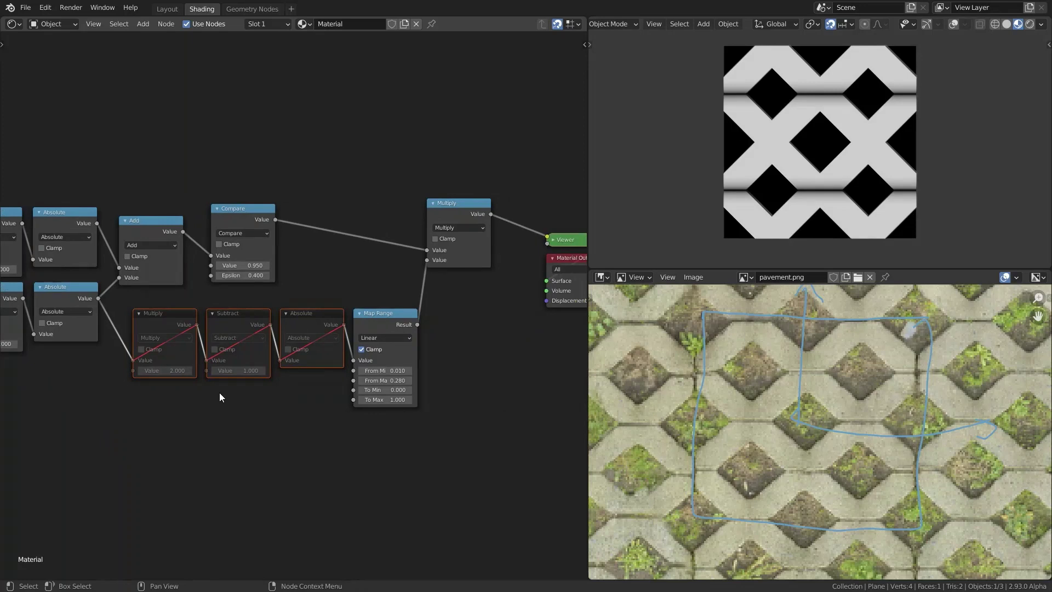
{"action": "left_click", "coordinate": [165, 323]}
{"action": "key", "text": "ctrl+x"}
{"action": "left_click_drag", "start_coordinate": [238, 315], "coordinate": [193, 315]}
{"action": "double_click", "coordinate": [192, 371]}
{"action": "type", "text": "0.5"}
{"action": "key", "text": "Return"}
{"action": "key", "text": "m"}
{"action": "left_click_drag", "start_coordinate": [314, 327], "coordinate": [268, 326]}
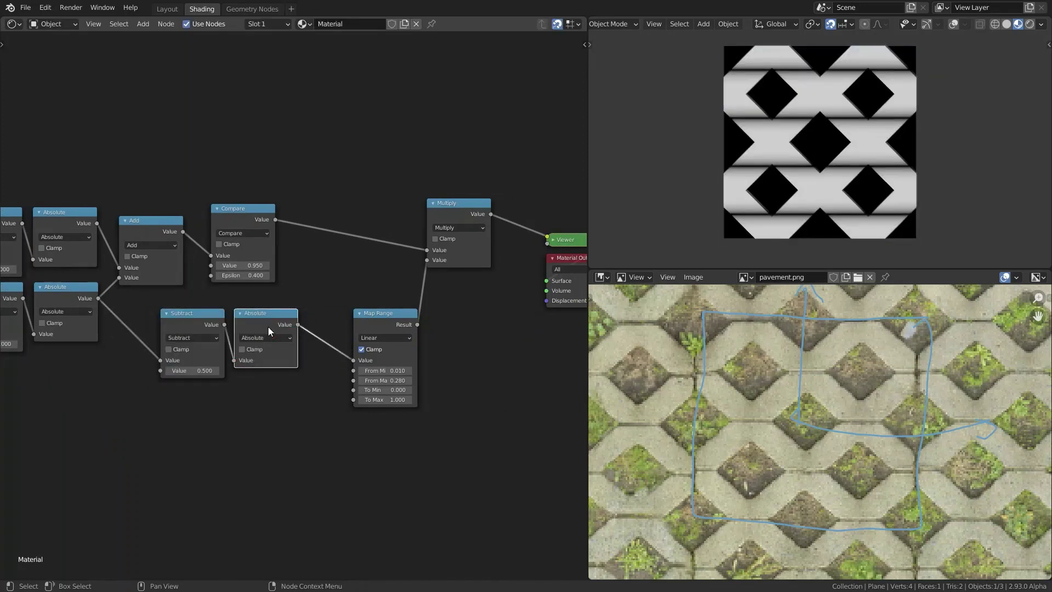
Step: Set the gap Map Range to From Min 0.470 and From Max 0.420 for sharper edges
{"action": "key", "text": "ctrl+x"}
{"action": "key", "text": "ctrl+z"}
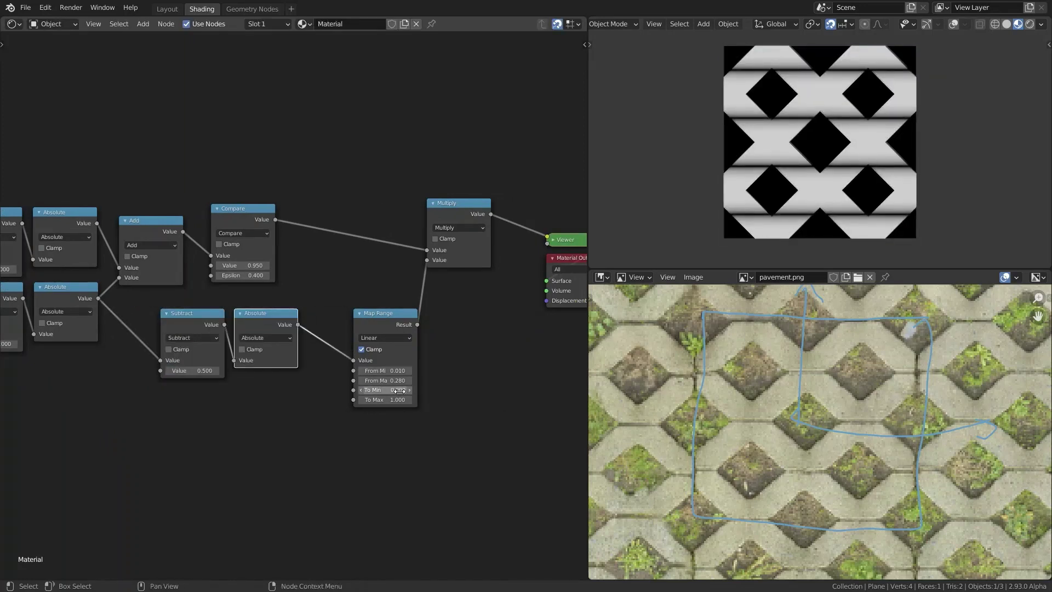
{"action": "key", "text": "ctrl+z"}
{"action": "key", "text": "ctrl+z"}
{"action": "key", "text": "ctrl+z"}
{"action": "key", "text": "ctrl+z"}
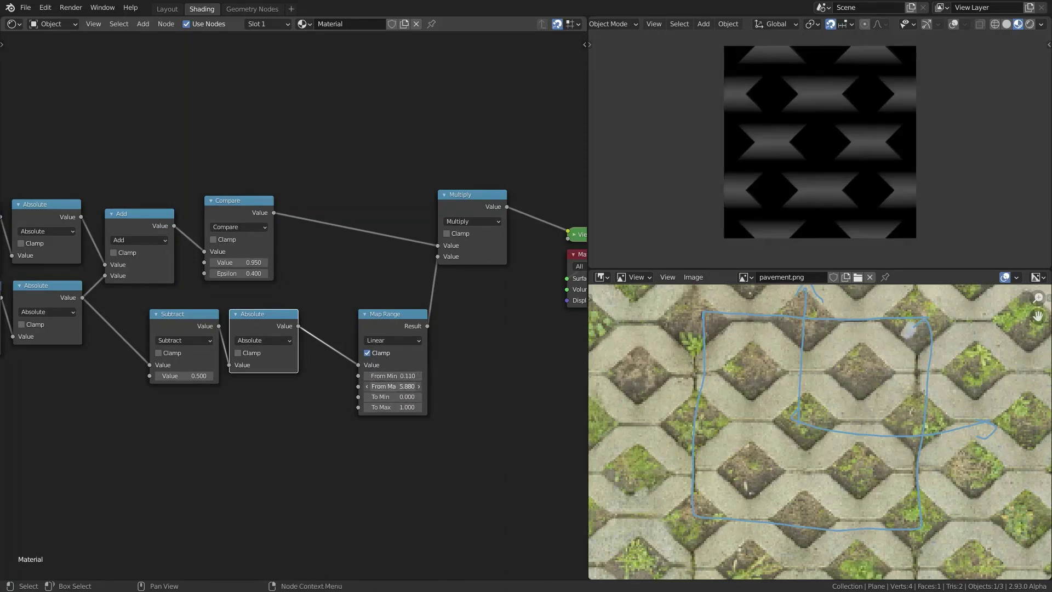
{"action": "key", "text": "ctrl+z"}
{"action": "key", "text": "ctrl+z"}
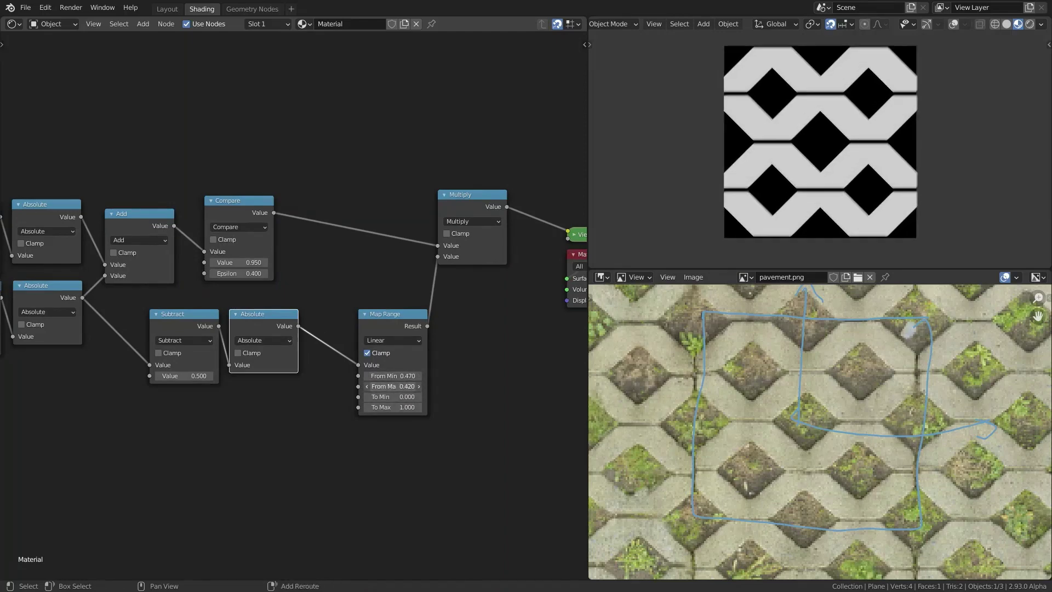
{"action": "scroll", "coordinate": [429, 376], "scroll_direction": "down", "scroll_amount": 2}
{"action": "scroll", "coordinate": [176, 287], "scroll_direction": "up", "scroll_amount": 5, "text": "ctrl"}
{"action": "scroll", "coordinate": [225, 338], "scroll_direction": "up", "scroll_amount": 2}
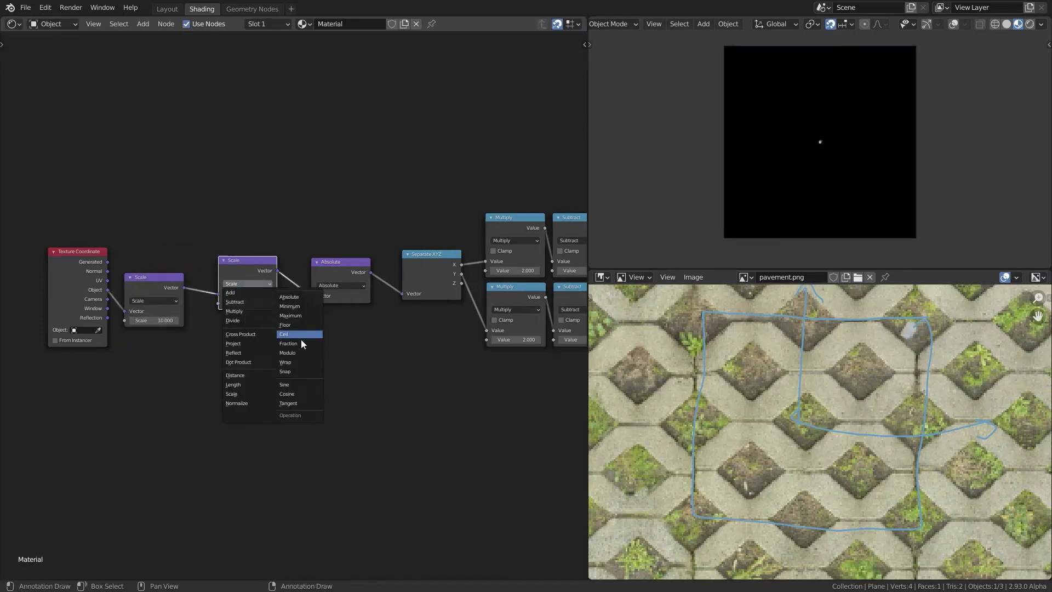
Step: Switch the first Vector Math node to Fraction and preview the repeating tiled coordinates
{"action": "left_click", "coordinate": [301, 344]}
{"action": "left_click", "coordinate": [268, 264], "text": "ctrl+shift"}
{"action": "scroll", "coordinate": [272, 255], "scroll_direction": "down", "scroll_amount": 1}
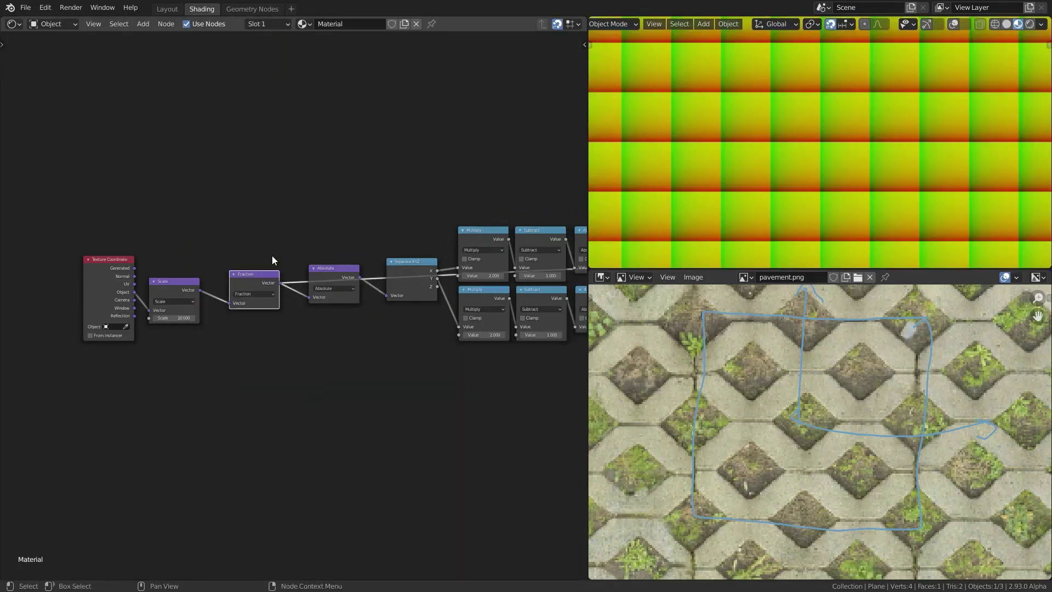
{"action": "scroll", "coordinate": [280, 268], "scroll_direction": "down", "scroll_amount": 1}
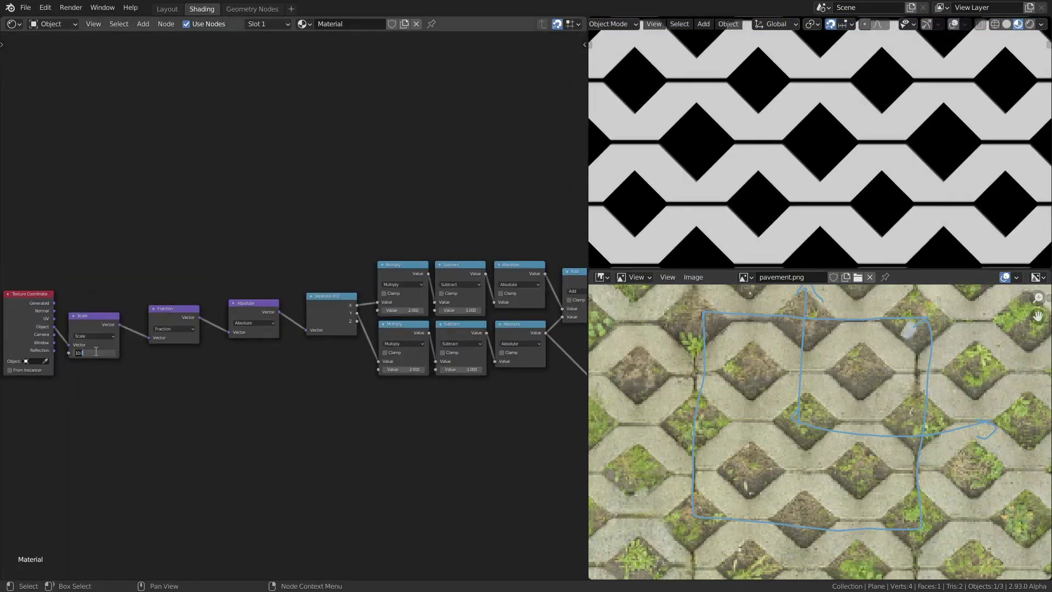
{"action": "scroll", "coordinate": [821, 160], "scroll_direction": "down", "scroll_amount": 3}
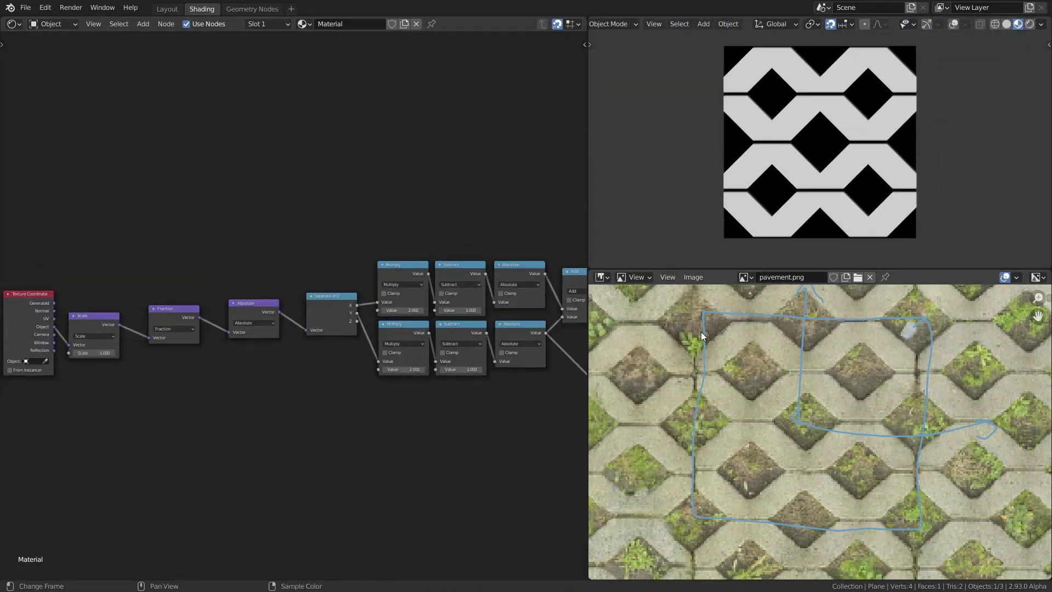
{"action": "scroll", "coordinate": [793, 423], "scroll_direction": "down", "scroll_amount": 1}
{"action": "scroll", "coordinate": [293, 329], "scroll_direction": "right", "scroll_amount": 5, "text": "ctrl"}
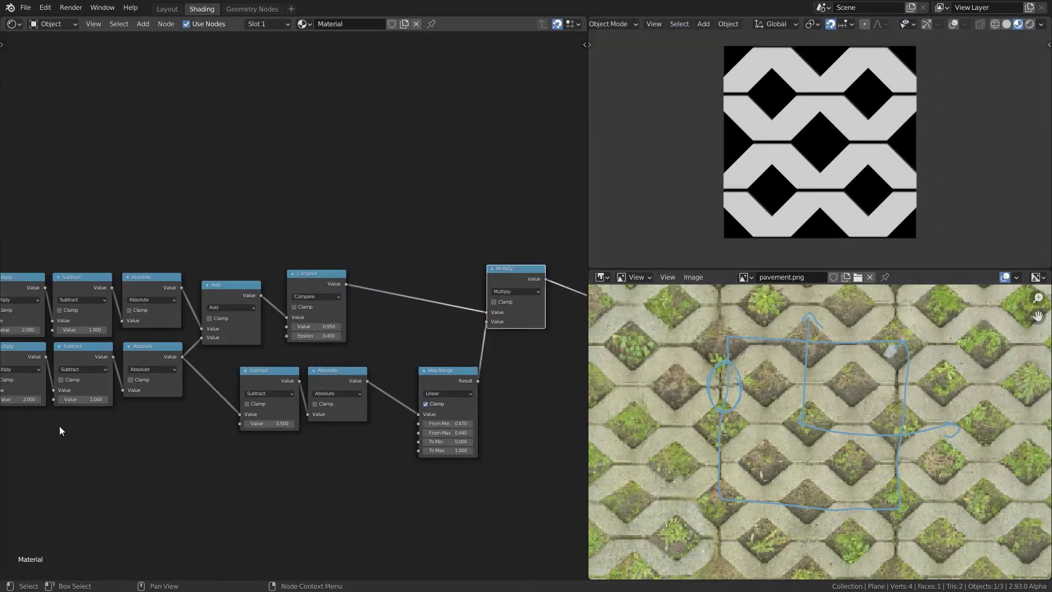
Step: Multiply the tile mask by a second Map Range on X, From Min 0.960, From Max 0.910
{"action": "key", "text": "shift+d"}
{"action": "left_click", "coordinate": [476, 260]}
{"action": "left_click_drag", "start_coordinate": [448, 275], "coordinate": [448, 286]}
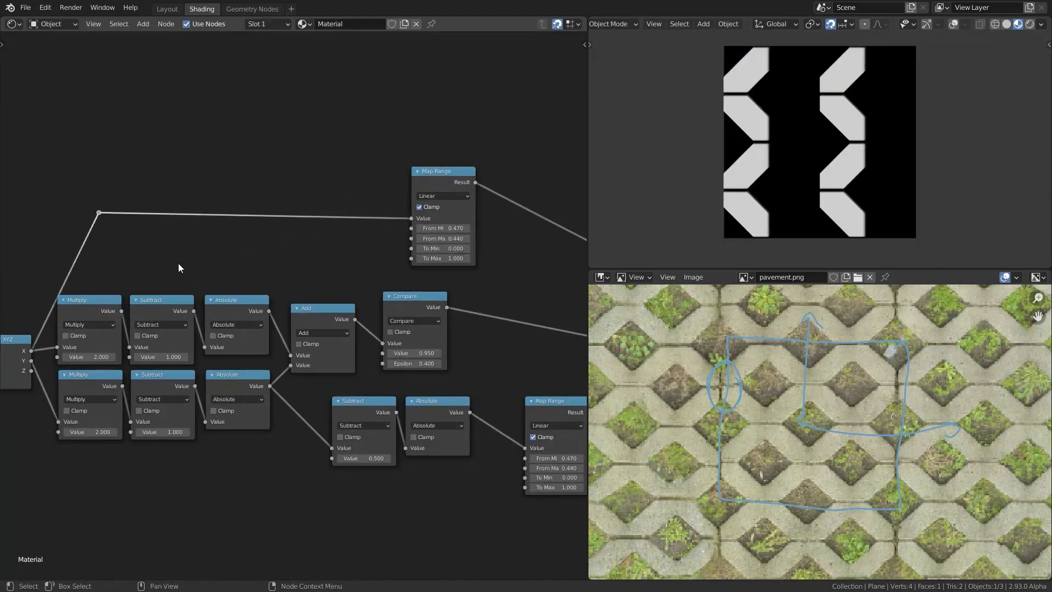
{"action": "left_click", "coordinate": [229, 303], "text": "ctrl+shift"}
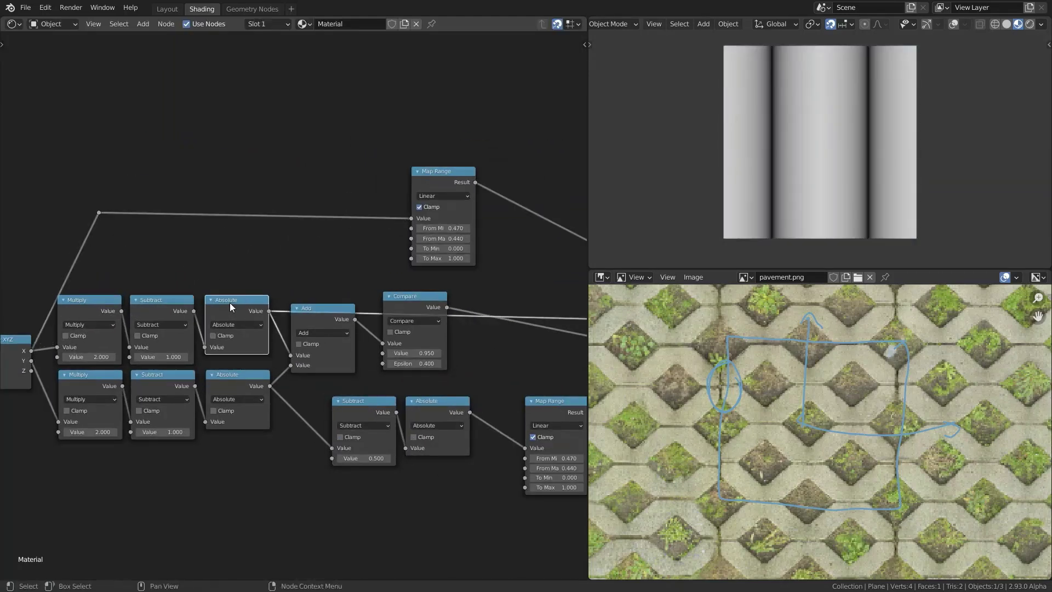
{"action": "middle_click_drag", "start_coordinate": [229, 302], "coordinate": [309, 192]}
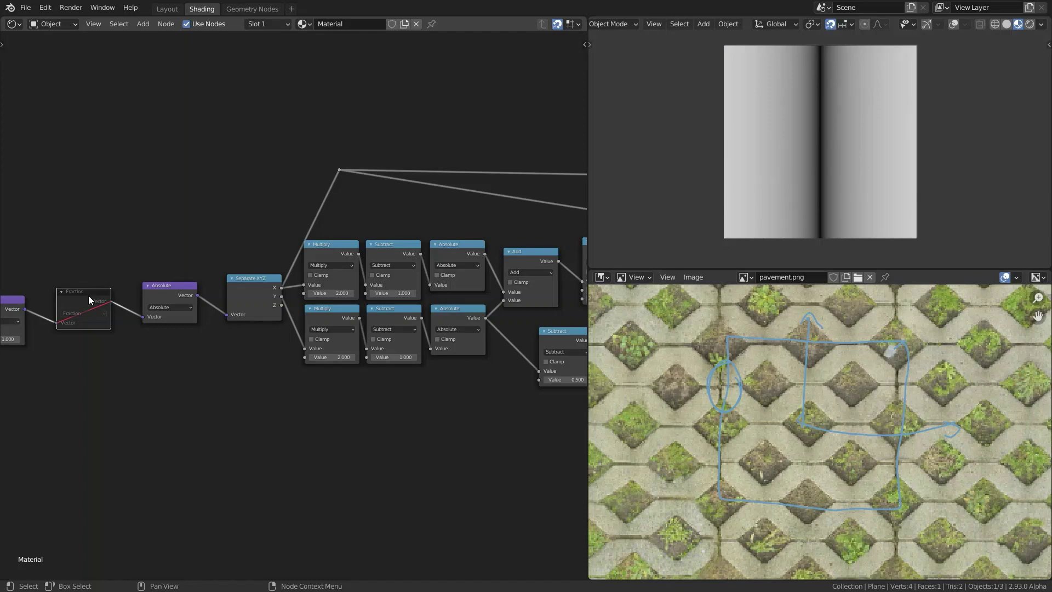
{"action": "left_click", "coordinate": [488, 163], "text": "ctrl+shift"}
{"action": "middle_click_drag", "start_coordinate": [488, 163], "coordinate": [300, 119]}
{"action": "key", "text": "ctrl+v"}
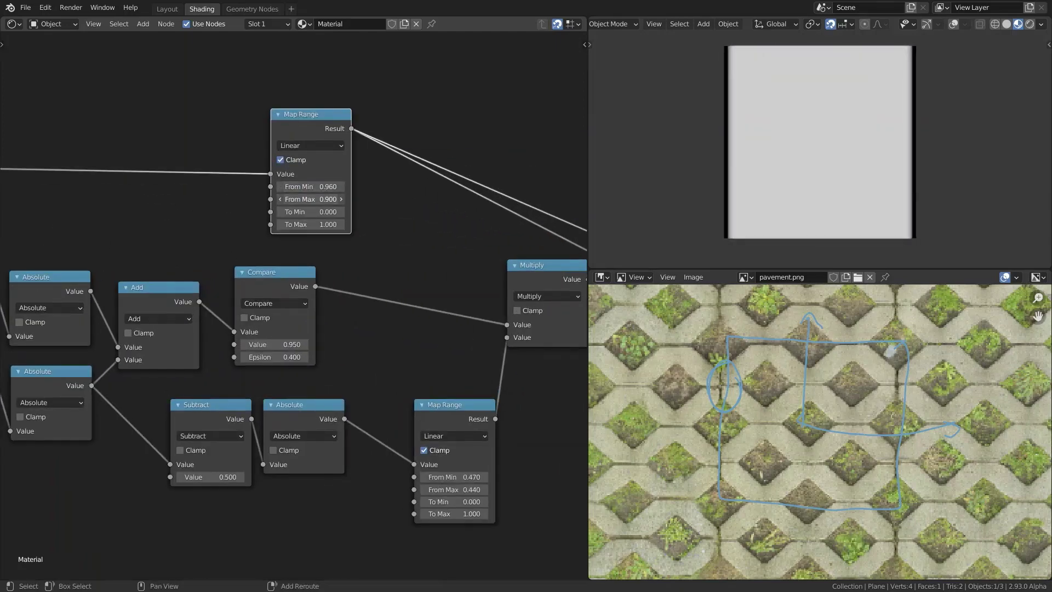
Step: Nudge the edge Map Range's From Max, then trial a Scale of 3 and revert it to 1
{"action": "middle_click_drag", "start_coordinate": [309, 198], "coordinate": [126, 188]}
{"action": "left_click", "coordinate": [389, 230], "text": "ctrl+shift"}
{"action": "middle_click_drag", "start_coordinate": [389, 230], "coordinate": [191, 182]}
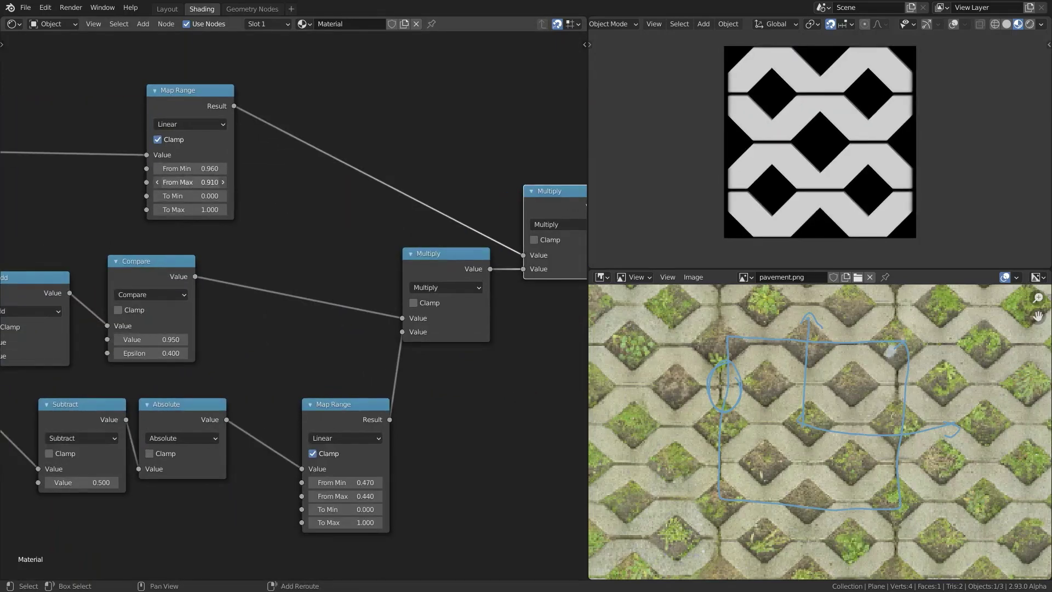
{"action": "middle_click_drag", "start_coordinate": [235, 219], "coordinate": [482, 241]}
{"action": "left_click", "coordinate": [482, 241], "text": "ctrl+shift"}
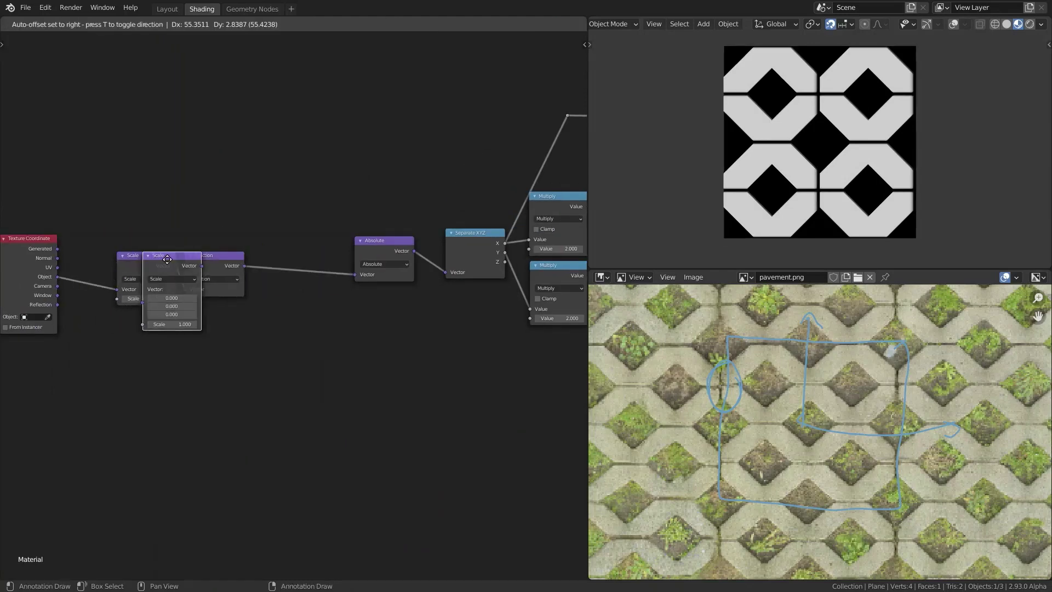
{"action": "double_click", "coordinate": [291, 290]}
{"action": "type", "text": "3"}
{"action": "key", "text": "Return"}
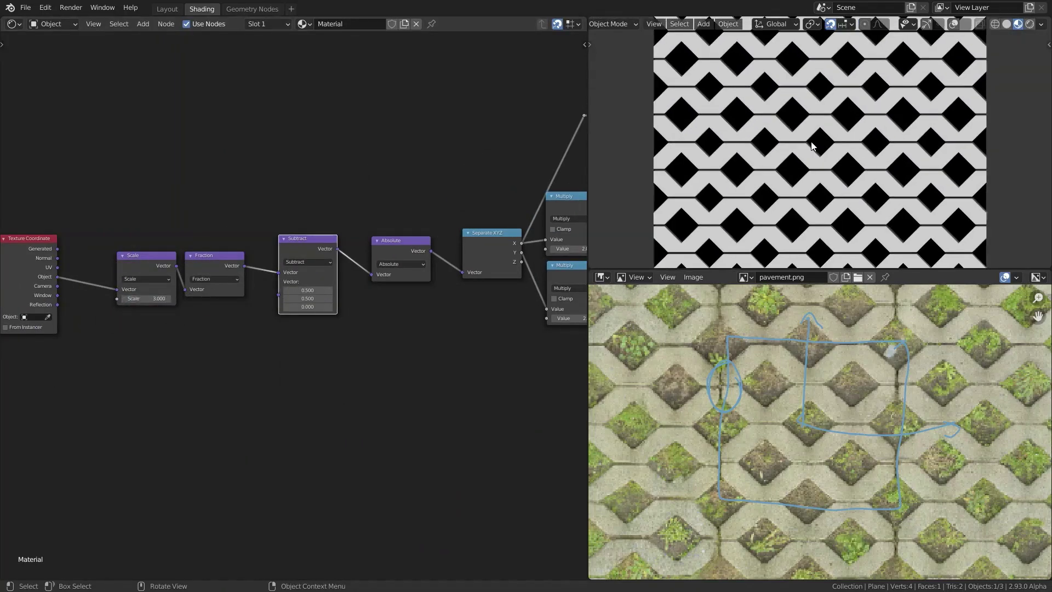
{"action": "left_click", "coordinate": [386, 251], "text": "ctrl+shift"}
{"action": "middle_click_drag", "start_coordinate": [385, 252], "coordinate": [347, 245]}
{"action": "key", "text": "ctrl+z"}
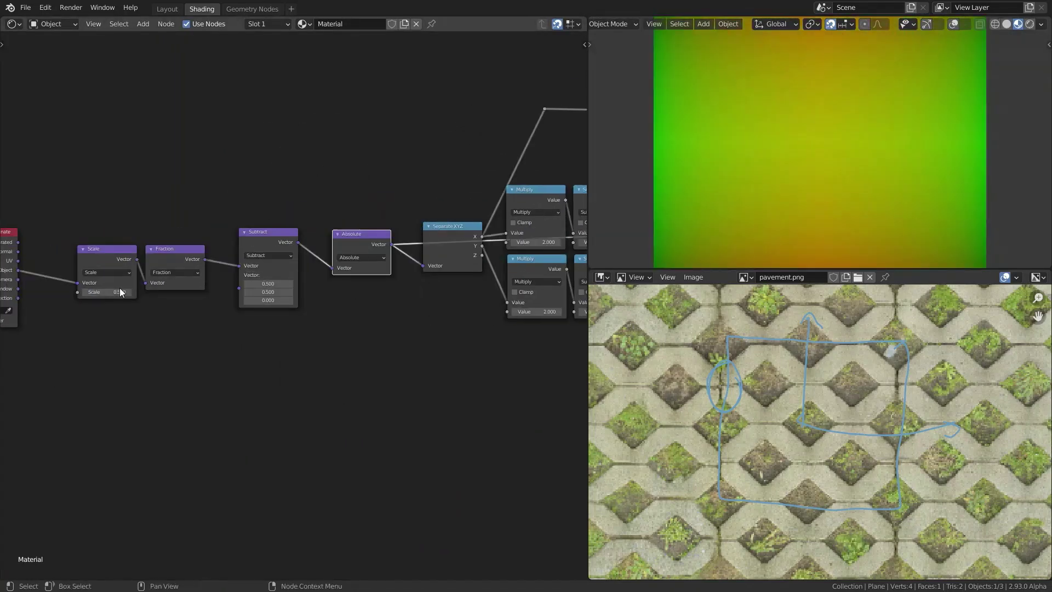
Step: Check the Fraction and Subtract outputs and insert a Scale 2.000 node before Absolute
{"action": "scroll", "coordinate": [230, 246], "scroll_direction": "down", "scroll_amount": 2}
{"action": "left_click", "coordinate": [197, 271], "text": "ctrl+shift"}
{"action": "middle_click_drag", "start_coordinate": [224, 223], "coordinate": [268, 237]}
{"action": "left_click", "coordinate": [274, 252], "text": "ctrl+shift"}
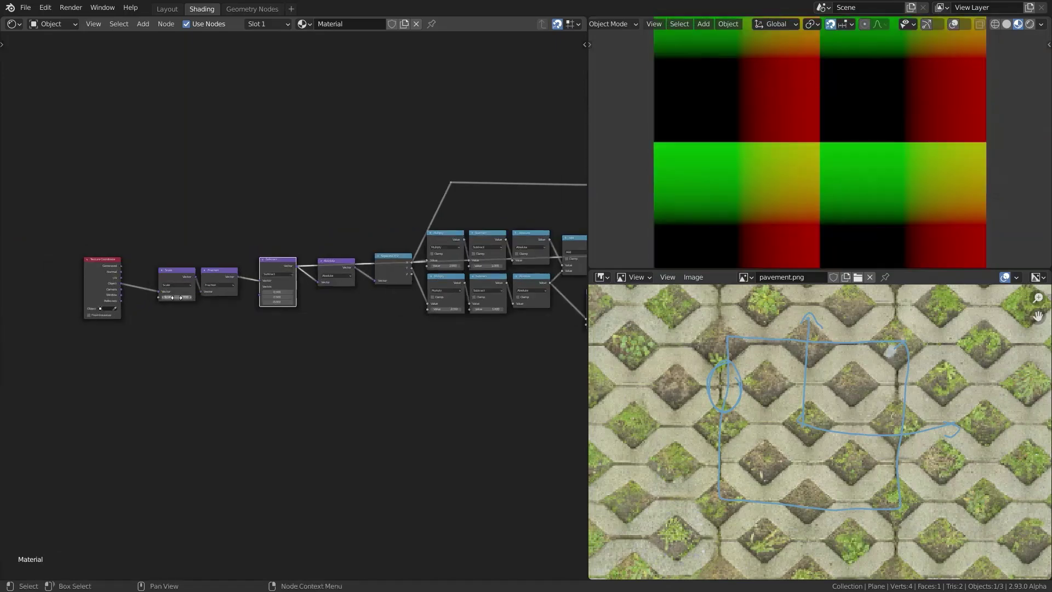
{"action": "middle_click_drag", "start_coordinate": [372, 285], "coordinate": [183, 299]}
{"action": "left_click", "coordinate": [492, 245], "text": "ctrl+shift"}
{"action": "scroll", "coordinate": [352, 305], "scroll_direction": "up", "scroll_amount": 3}
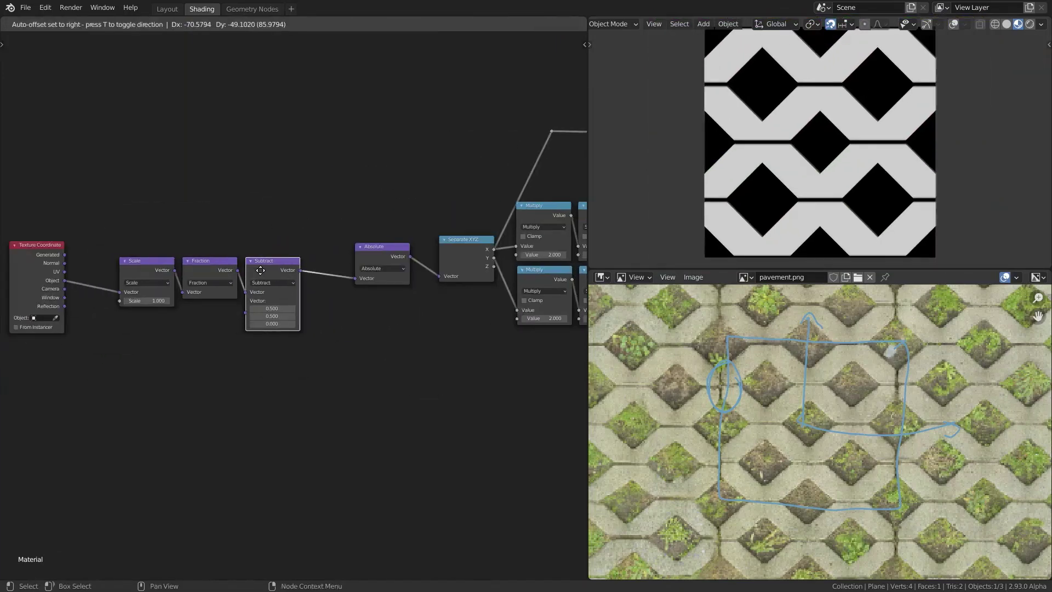
{"action": "left_click", "coordinate": [342, 268]}
{"action": "scroll", "coordinate": [879, 146], "scroll_direction": "down", "scroll_amount": 3}
{"action": "middle_click_drag", "start_coordinate": [493, 230], "coordinate": [402, 228]}
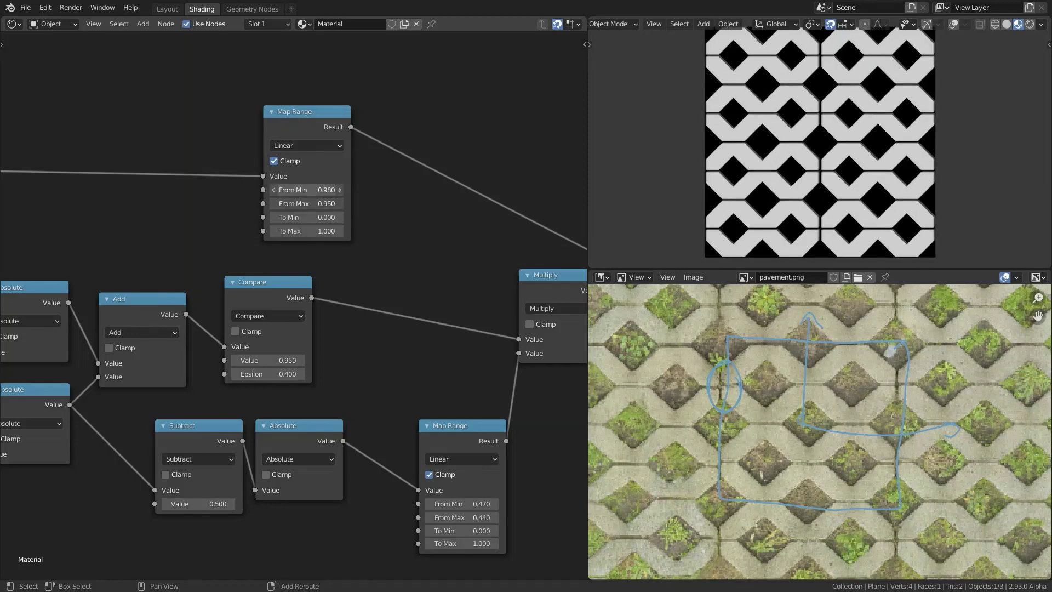
Step: Raise the first Scale value so the tile repeats across the plane
{"action": "scroll", "coordinate": [819, 148], "scroll_direction": "down", "scroll_amount": 2}
{"action": "scroll", "coordinate": [307, 189], "scroll_direction": "down", "scroll_amount": 2}
{"action": "middle_click_drag", "start_coordinate": [66, 236], "coordinate": [112, 302]}
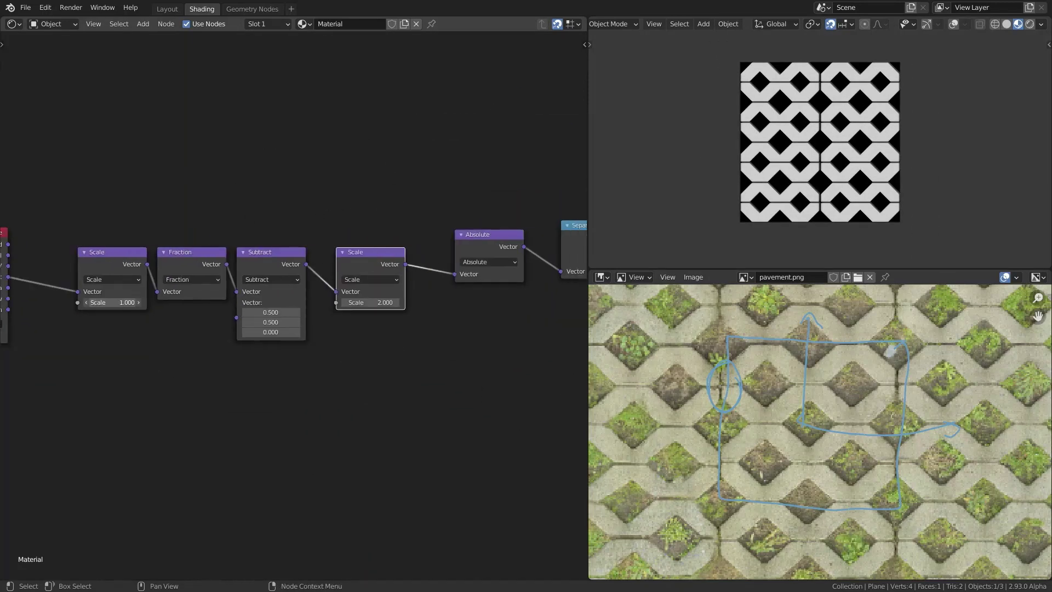
{"action": "left_click_drag", "start_coordinate": [113, 302], "coordinate": [143, 302]}
{"action": "scroll", "coordinate": [820, 143], "scroll_direction": "up", "scroll_amount": 3}
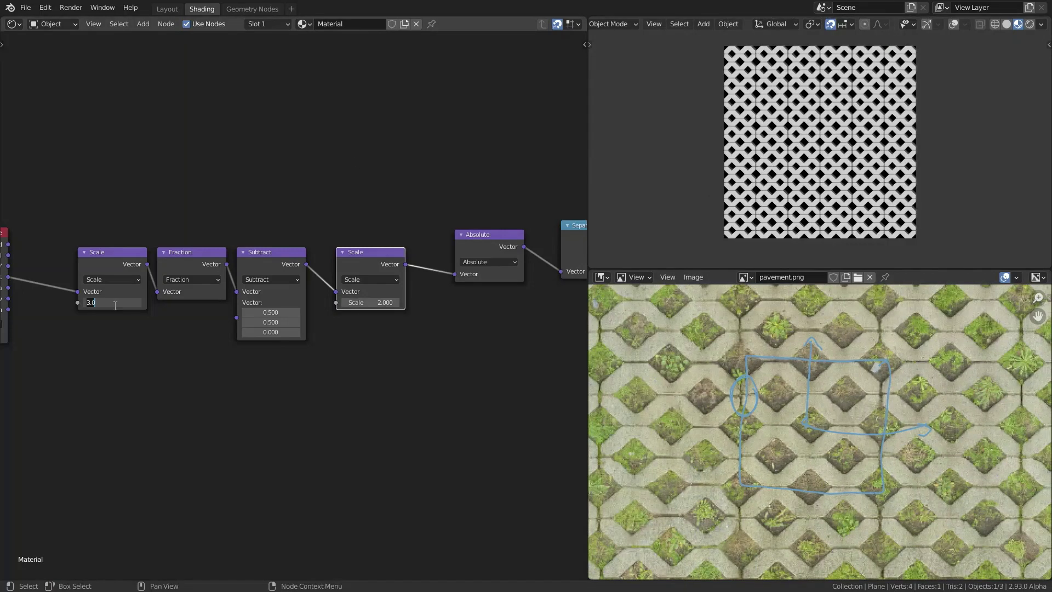
{"action": "scroll", "coordinate": [822, 427], "scroll_direction": "down", "scroll_amount": 1}
{"action": "scroll", "coordinate": [277, 235], "scroll_direction": "down", "scroll_amount": 2}
{"action": "scroll", "coordinate": [420, 270], "scroll_direction": "up", "scroll_amount": 1}
Step: Move the Compare node aside and delete it
{"action": "middle_click_drag", "start_coordinate": [420, 270], "coordinate": [307, 197]}
{"action": "scroll", "coordinate": [822, 428], "scroll_direction": "up", "scroll_amount": 2}
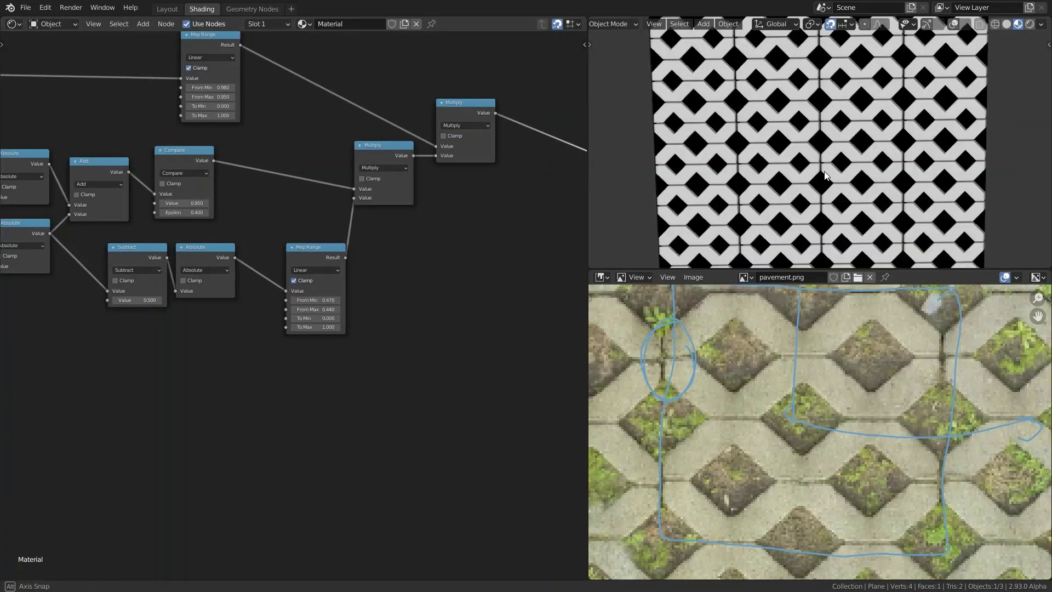
{"action": "scroll", "coordinate": [961, 188], "scroll_direction": "up", "scroll_amount": 3}
{"action": "middle_click_drag", "start_coordinate": [162, 159], "coordinate": [231, 223]}
{"action": "left_click_drag", "start_coordinate": [231, 223], "coordinate": [326, 226]}
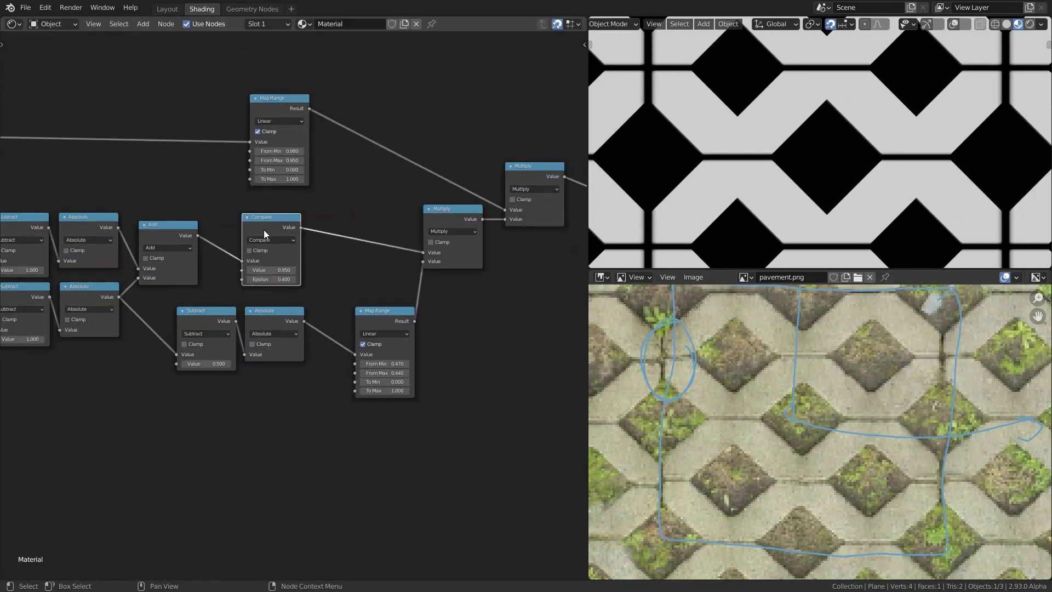
{"action": "key", "text": "ctrl+x"}
Step: Insert a Map Range from 0.410 to 0.280 in its place, muting it to compare
{"action": "key", "text": "shift+a"}
{"action": "type", "text": "map range"}
{"action": "key", "text": "Return"}
{"action": "mouse_move", "coordinate": [289, 262]}
{"action": "left_mouse_down"}
{"action": "mouse_move", "coordinate": [272, 262]}
{"action": "mouse_move", "coordinate": [317, 253]}
{"action": "mouse_move", "coordinate": [306, 252]}
{"action": "left_mouse_up"}
{"action": "scroll", "coordinate": [292, 295], "scroll_direction": "up", "scroll_amount": 2}
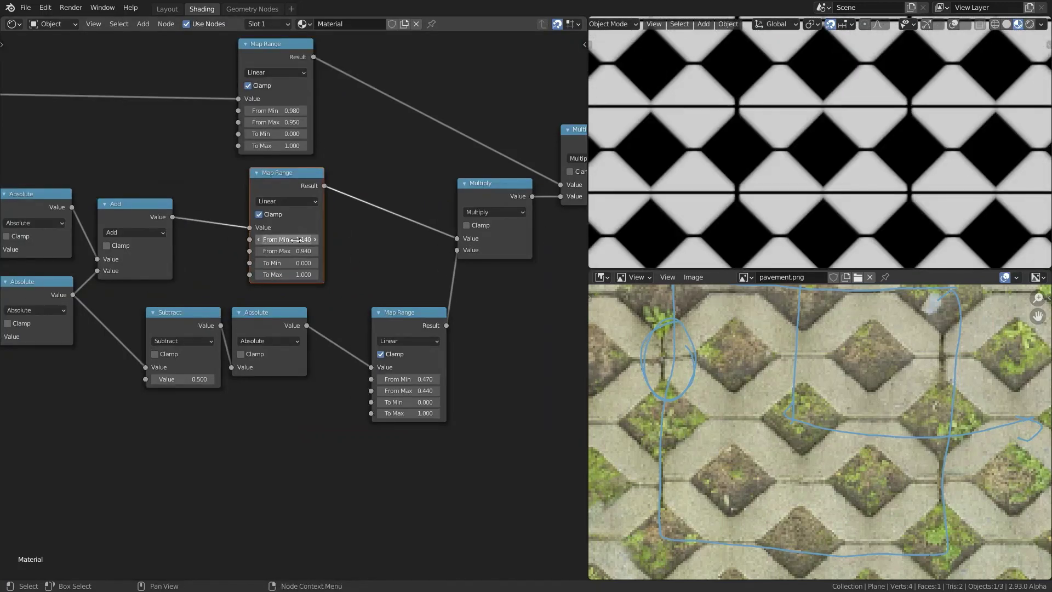
{"action": "key", "text": "m"}
{"action": "key", "text": "m"}
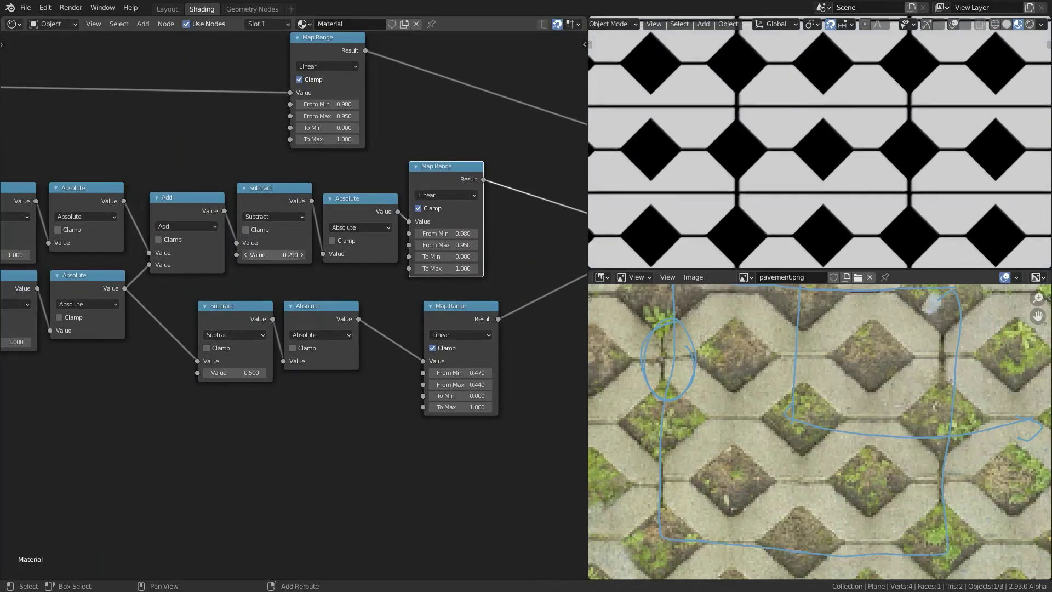
{"action": "left_click_drag", "start_coordinate": [437, 175], "coordinate": [493, 176]}
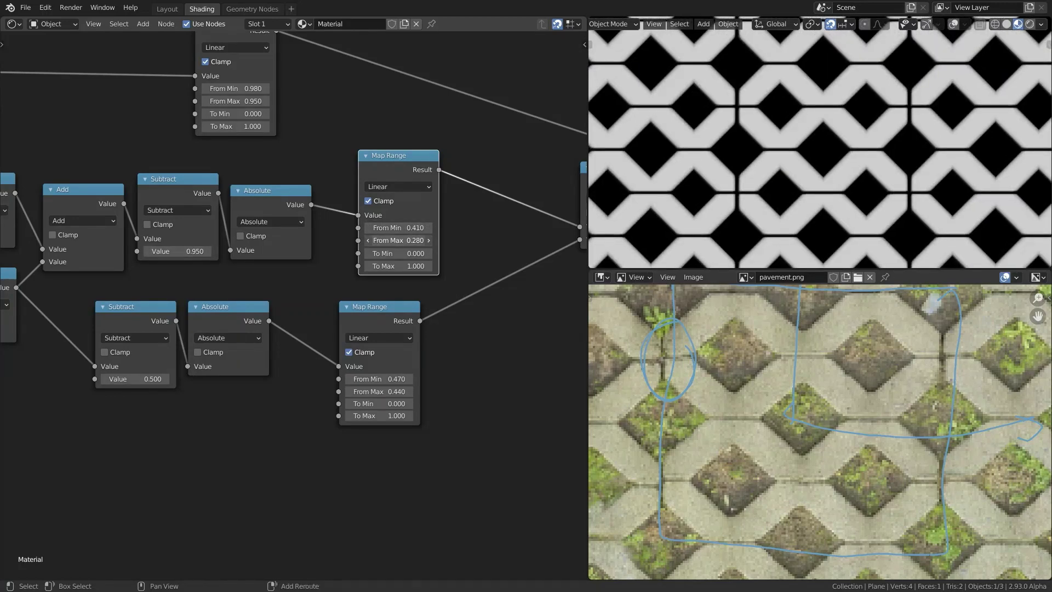
{"action": "scroll", "coordinate": [329, 422], "scroll_direction": "down", "scroll_amount": 3}
Step: Chain Absolute into a Subtract (1,1,0), then a second Absolute, and feed it into Separate XYZ
{"action": "scroll", "coordinate": [197, 300], "scroll_direction": "up", "scroll_amount": 3}
{"action": "left_click_drag", "start_coordinate": [175, 291], "coordinate": [154, 277]}
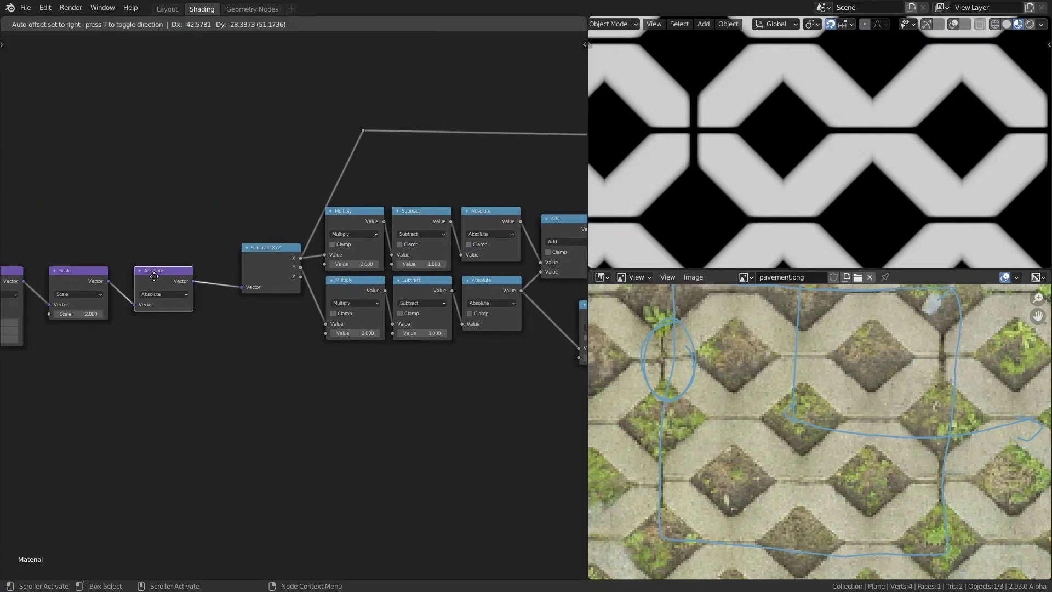
{"action": "left_click", "coordinate": [154, 277]}
{"action": "middle_click_drag", "start_coordinate": [154, 277], "coordinate": [190, 229]}
{"action": "scroll", "coordinate": [189, 229], "scroll_direction": "up", "scroll_amount": 1}
{"action": "middle_click_drag", "start_coordinate": [220, 308], "coordinate": [165, 276]}
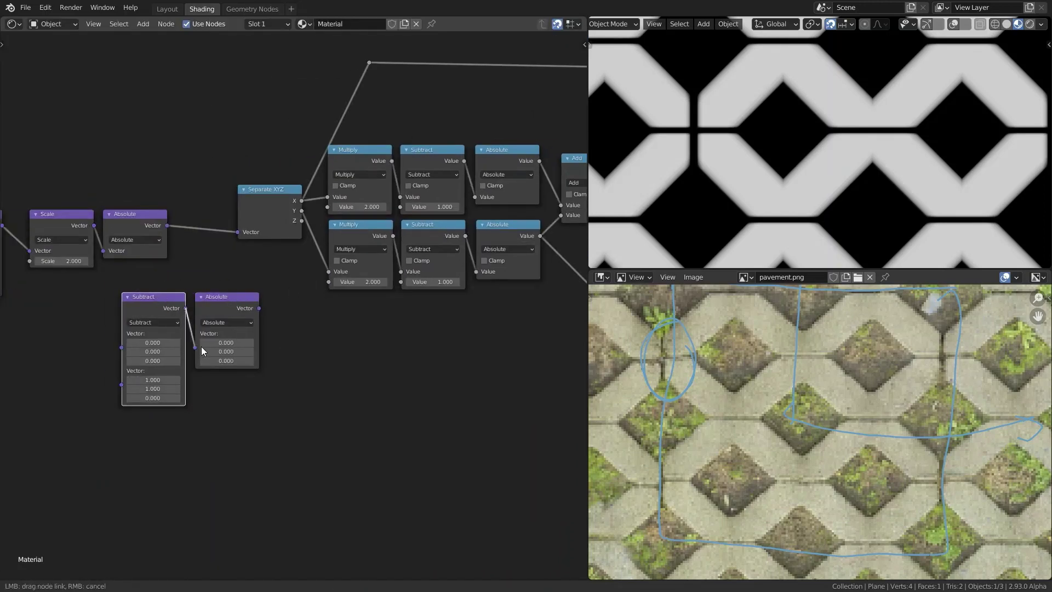
{"action": "left_click_drag", "start_coordinate": [202, 350], "coordinate": [195, 347]}
{"action": "left_click_drag", "start_coordinate": [167, 225], "coordinate": [121, 347]}
{"action": "left_click_drag", "start_coordinate": [259, 308], "coordinate": [237, 232]}
Step: Set the Scale to 2, duplicate the Separate XYZ node, and add a reroute on the Absolute output
{"action": "middle_click_drag", "start_coordinate": [154, 221], "coordinate": [253, 192]}
{"action": "left_click", "coordinate": [301, 247]}
{"action": "key", "text": "shift+d"}
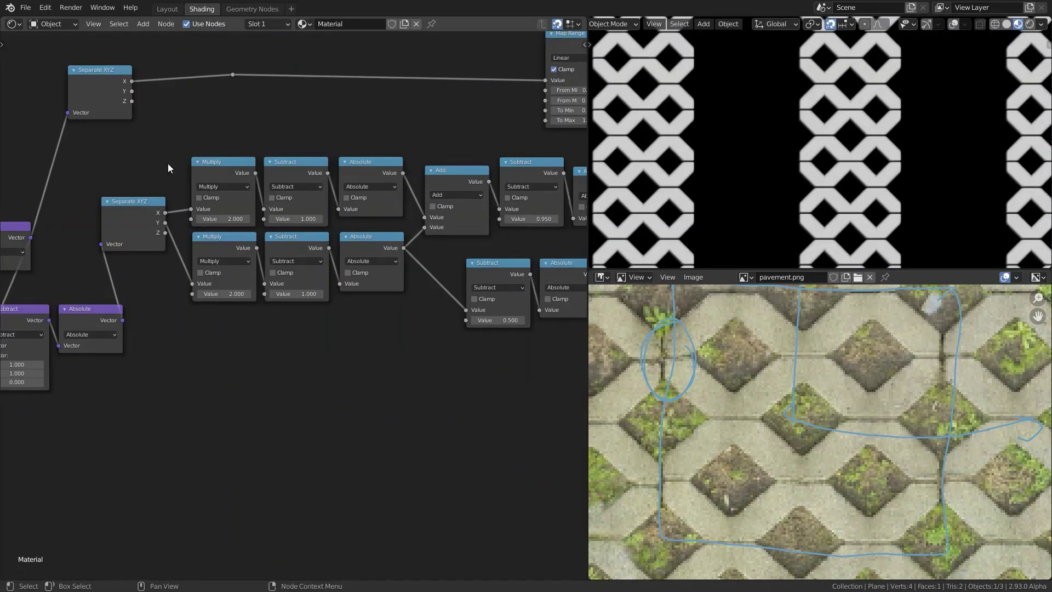
{"action": "right_click_drag", "start_coordinate": [412, 242], "coordinate": [424, 255], "text": "shift"}
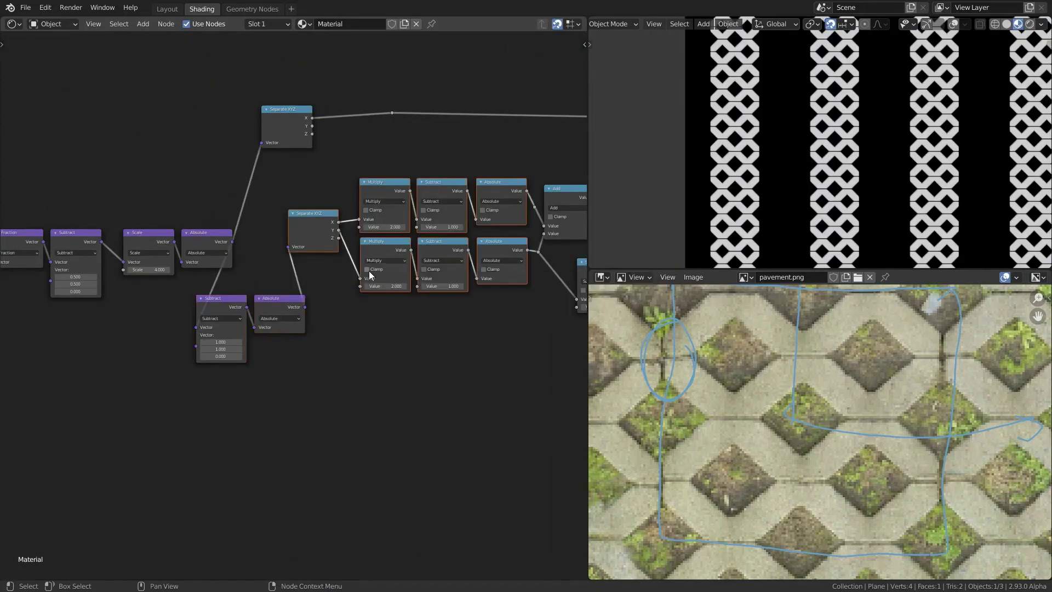
{"action": "scroll", "coordinate": [369, 270], "scroll_direction": "up", "scroll_amount": 1}
{"action": "scroll", "coordinate": [360, 338], "scroll_direction": "left", "scroll_amount": 3}
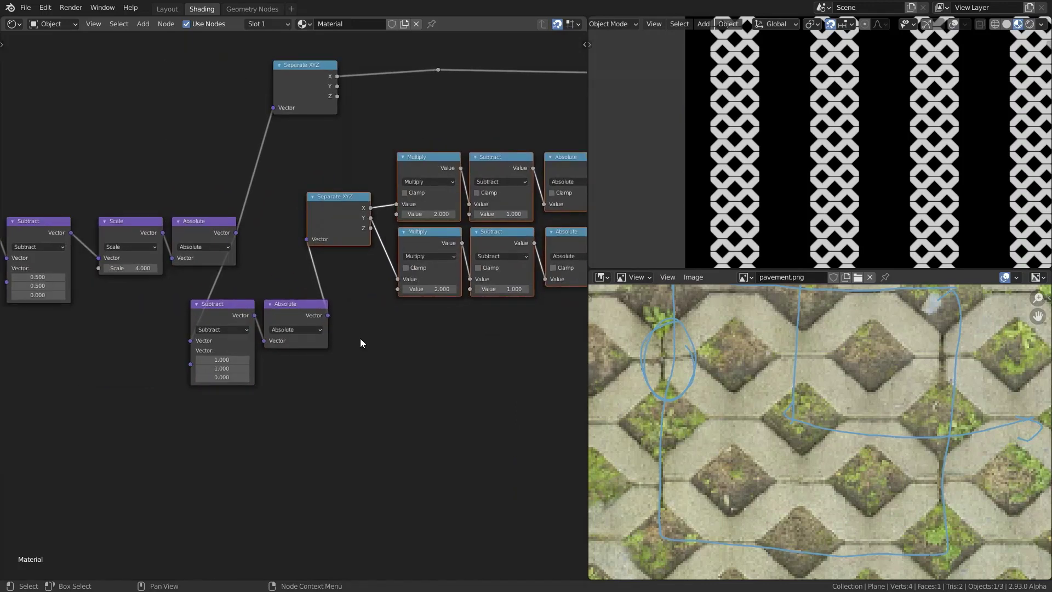
{"action": "scroll", "coordinate": [360, 337], "scroll_direction": "right", "scroll_amount": 1}
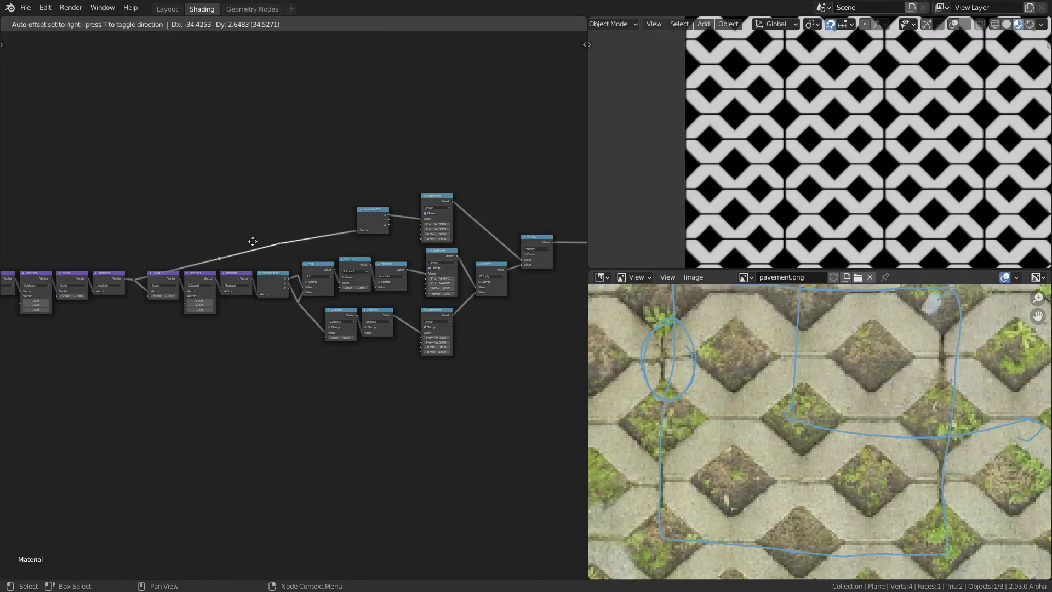
Step: Add a Principled BSDF shader node beside the mask chain
{"action": "left_click", "coordinate": [252, 241]}
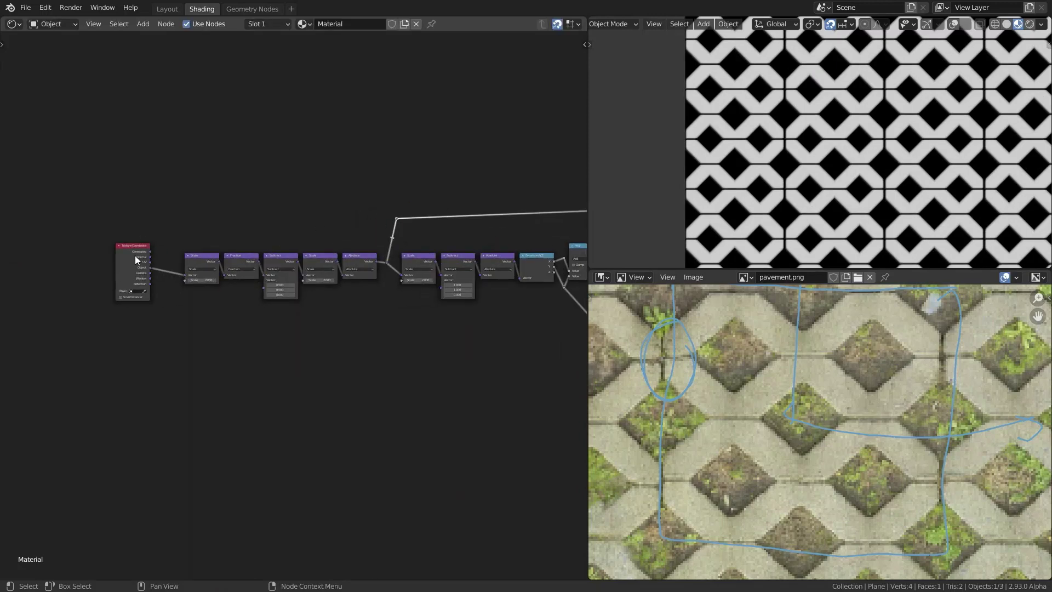
{"action": "scroll", "coordinate": [271, 355], "scroll_direction": "up", "scroll_amount": 2}
{"action": "scroll", "coordinate": [526, 377], "scroll_direction": "down", "scroll_amount": 2}
{"action": "scroll", "coordinate": [459, 419], "scroll_direction": "up", "scroll_amount": 3}
{"action": "scroll", "coordinate": [459, 420], "scroll_direction": "down", "scroll_amount": 3}
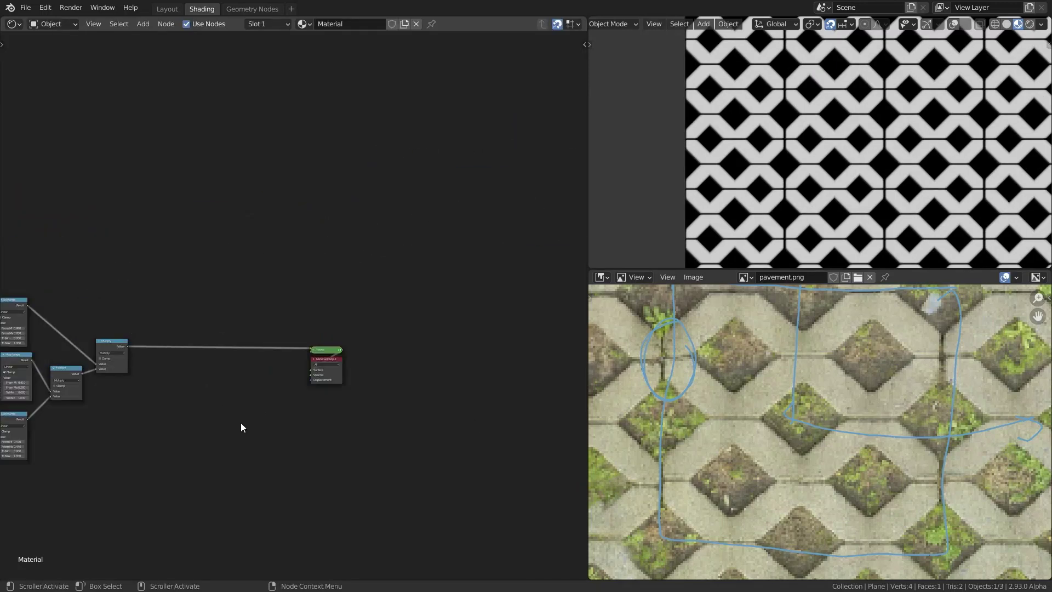
{"action": "scroll", "coordinate": [273, 356], "scroll_direction": "up", "scroll_amount": 3}
{"action": "key", "text": "shift+a"}
{"action": "mouse_move", "coordinate": [164, 288]}
{"action": "left_click", "coordinate": [210, 345]}
{"action": "left_click", "coordinate": [201, 119]}
Step: Link Bump Normal into the Principled BSDF Normal and lower Bump Strength to 0.3
{"action": "scroll", "coordinate": [122, 435], "scroll_direction": "up", "scroll_amount": 2}
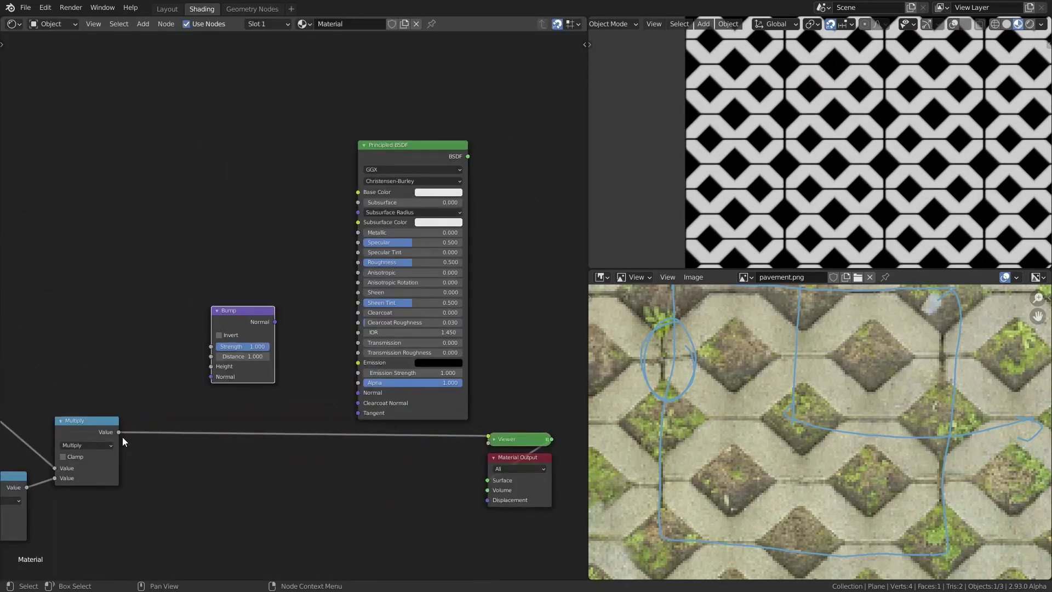
{"action": "left_click_drag", "start_coordinate": [272, 322], "coordinate": [358, 392]}
{"action": "left_click", "coordinate": [410, 144], "text": "ctrl+shift"}
{"action": "scroll", "coordinate": [282, 310], "scroll_direction": "up", "scroll_amount": 2}
{"action": "left_click_drag", "start_coordinate": [244, 346], "coordinate": [219, 347]}
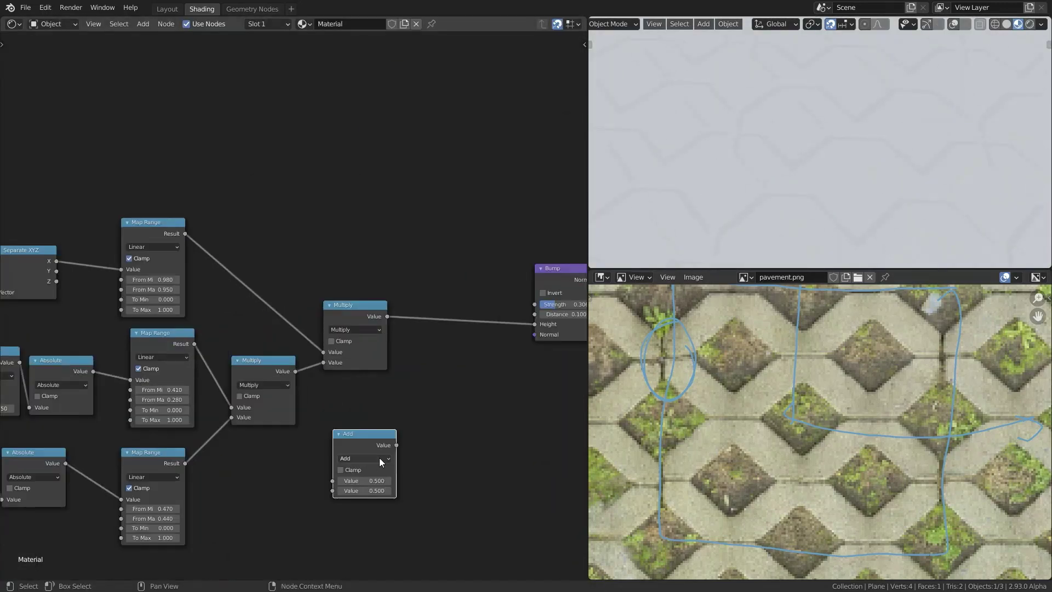
{"action": "scroll", "coordinate": [302, 471], "scroll_direction": "down", "scroll_amount": 2}
Step: Reposition the Mix node beside the shader, then delete it as unneeded
{"action": "middle_click_drag", "start_coordinate": [302, 471], "coordinate": [230, 406]}
{"action": "scroll", "coordinate": [230, 407], "scroll_direction": "down", "scroll_amount": 2}
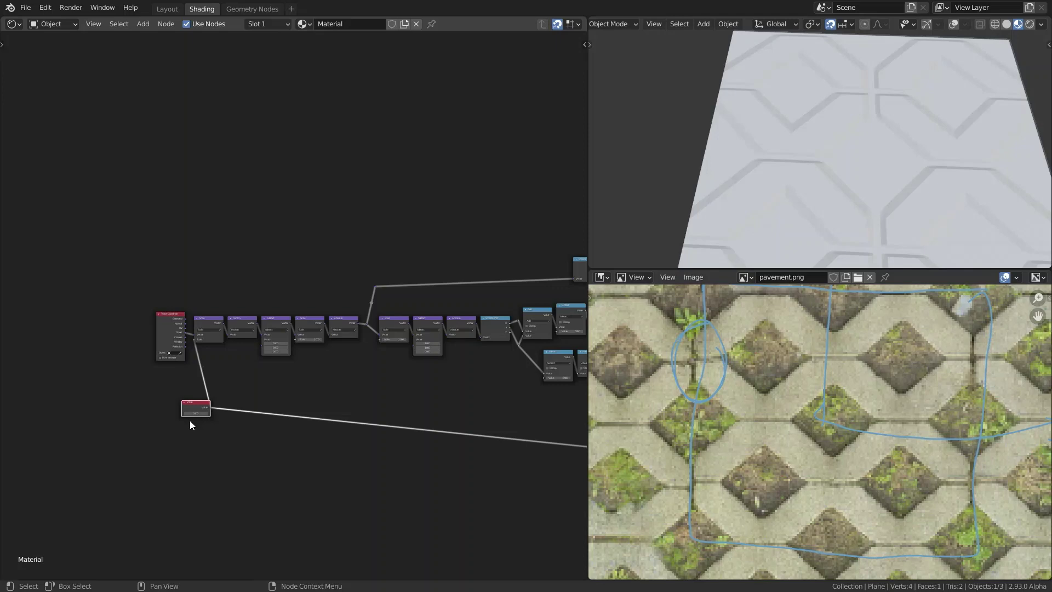
{"action": "scroll", "coordinate": [509, 421], "scroll_direction": "up", "scroll_amount": 2}
{"action": "middle_click_drag", "start_coordinate": [495, 425], "coordinate": [500, 491]}
{"action": "scroll", "coordinate": [174, 322], "scroll_direction": "up", "scroll_amount": 2}
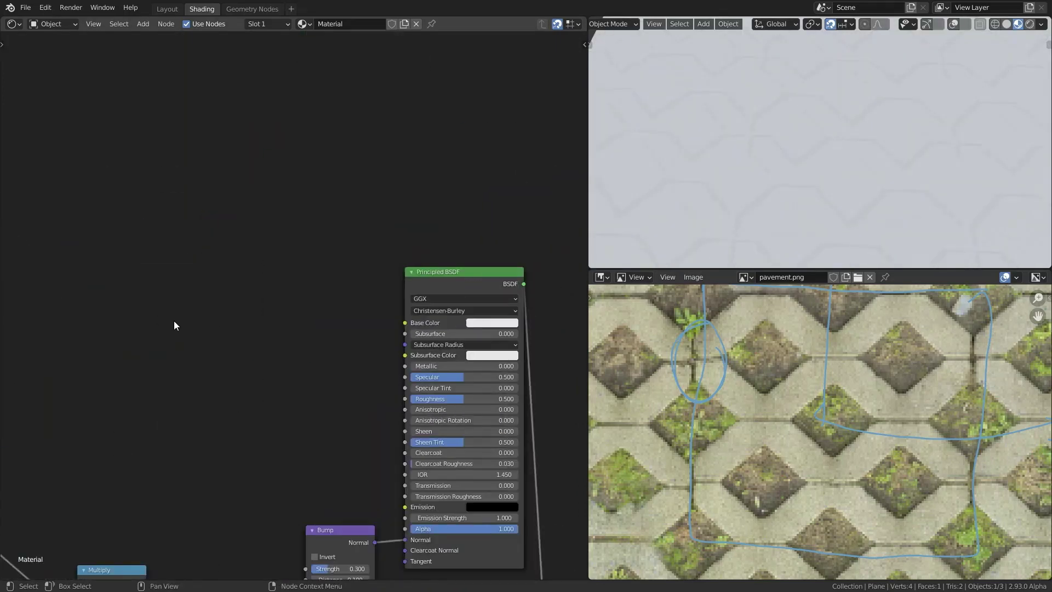
{"action": "key", "text": "g"}
{"action": "left_click", "coordinate": [275, 281]}
{"action": "middle_click_drag", "start_coordinate": [275, 281], "coordinate": [396, 183]}
{"action": "key", "text": "x"}
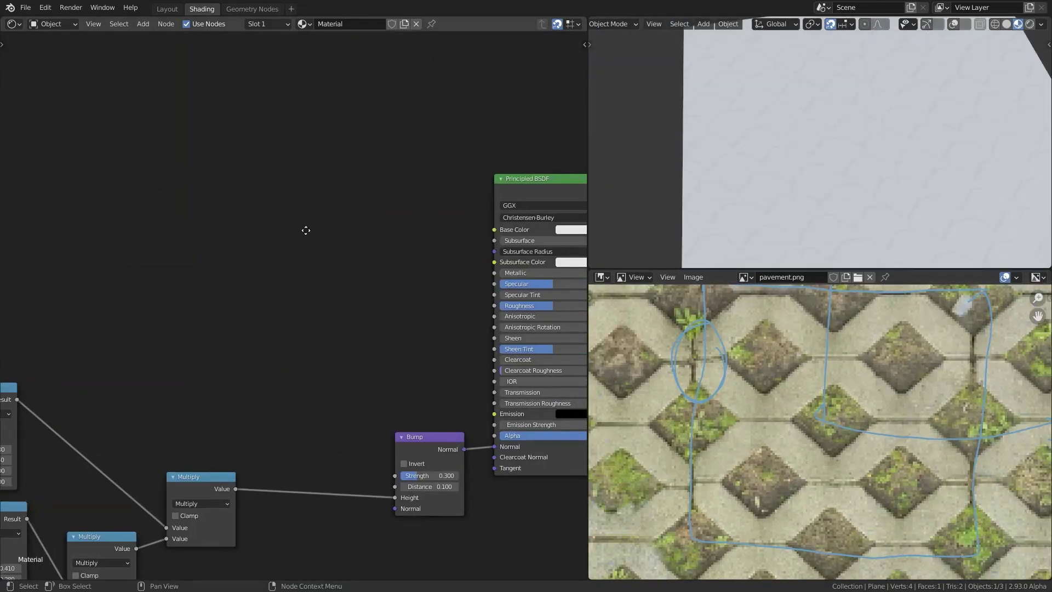
{"action": "scroll", "coordinate": [380, 301], "scroll_direction": "down", "scroll_amount": 4, "text": "ctrl"}
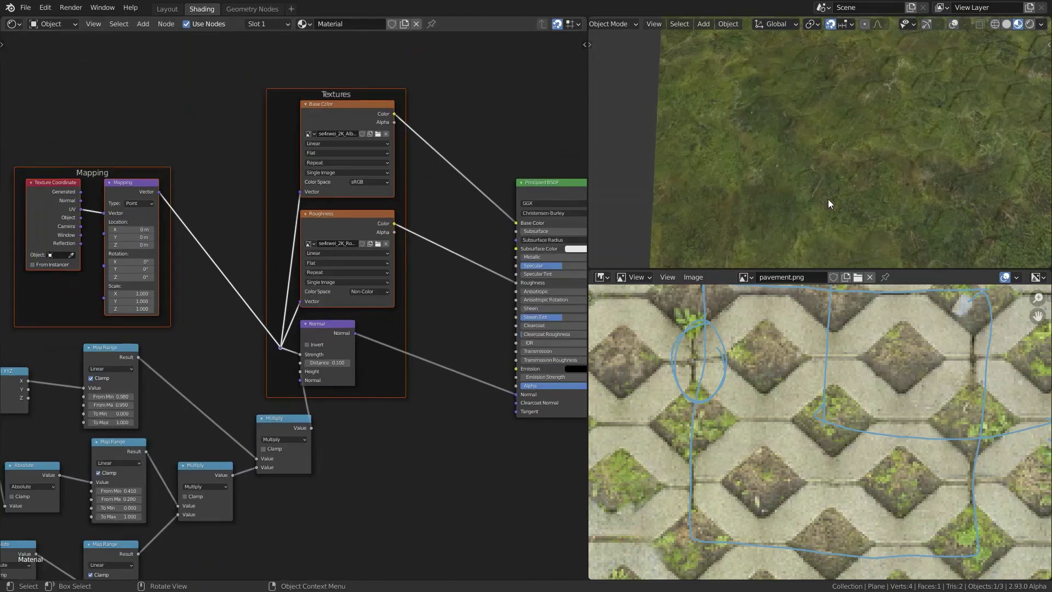
Step: Restore the grass texture nodes near the Normal node after an accidental deletion
{"action": "middle_click_drag", "start_coordinate": [307, 329], "coordinate": [408, 300]}
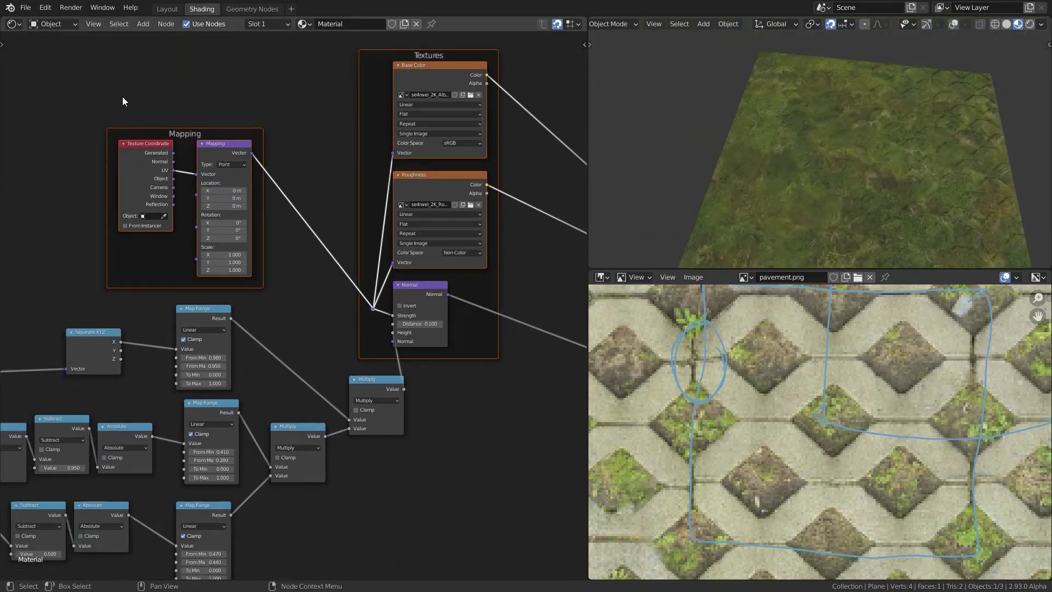
{"action": "scroll", "coordinate": [408, 300], "scroll_direction": "up", "scroll_amount": 2}
{"action": "middle_click_drag", "start_coordinate": [376, 406], "coordinate": [416, 359]}
{"action": "scroll", "coordinate": [370, 360], "scroll_direction": "down", "scroll_amount": 2}
{"action": "scroll", "coordinate": [352, 334], "scroll_direction": "down", "scroll_amount": 1}
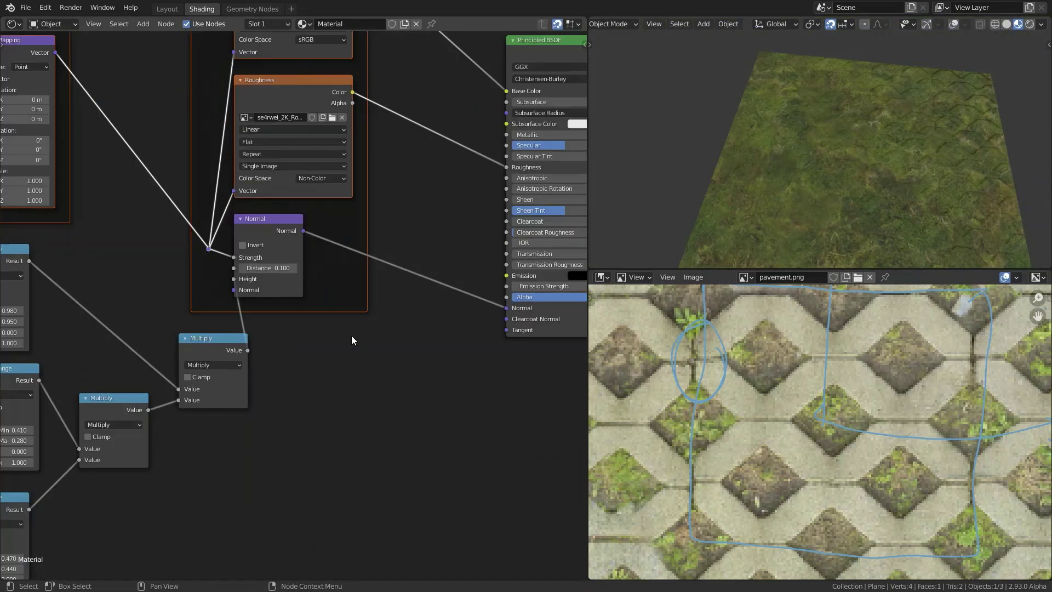
{"action": "key", "text": "x"}
{"action": "scroll", "coordinate": [355, 298], "scroll_direction": "down", "scroll_amount": 2}
{"action": "key", "text": "ctrl+z"}
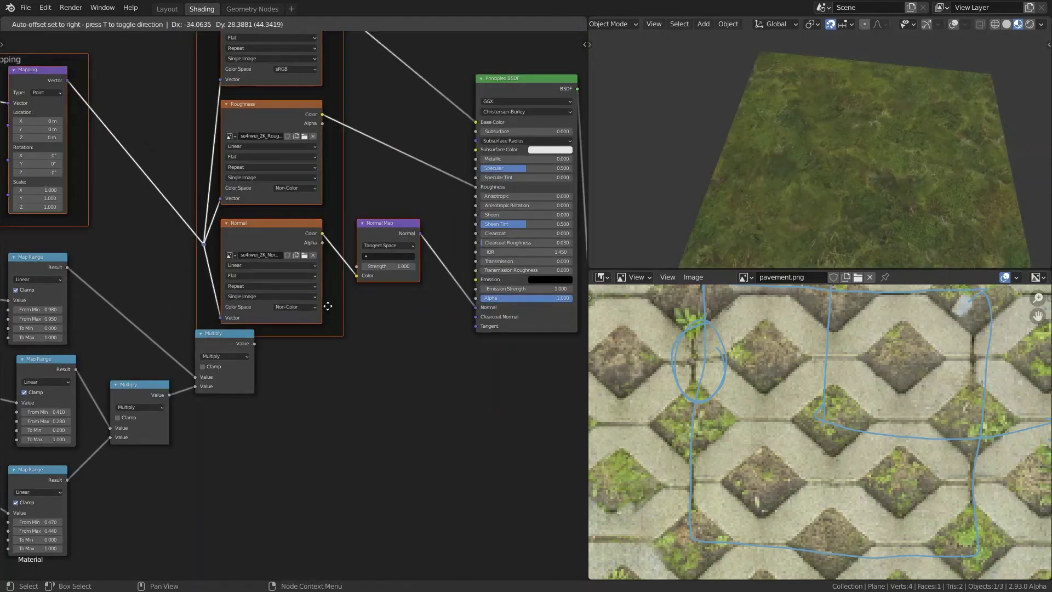
{"action": "scroll", "coordinate": [209, 103], "scroll_direction": "down", "scroll_amount": 3}
{"action": "scroll", "coordinate": [196, 204], "scroll_direction": "up", "scroll_amount": 5}
Step: Add a Mix node for normals and wire Bump Normal into it
{"action": "left_click", "coordinate": [165, 335], "text": "ctrl+shift"}
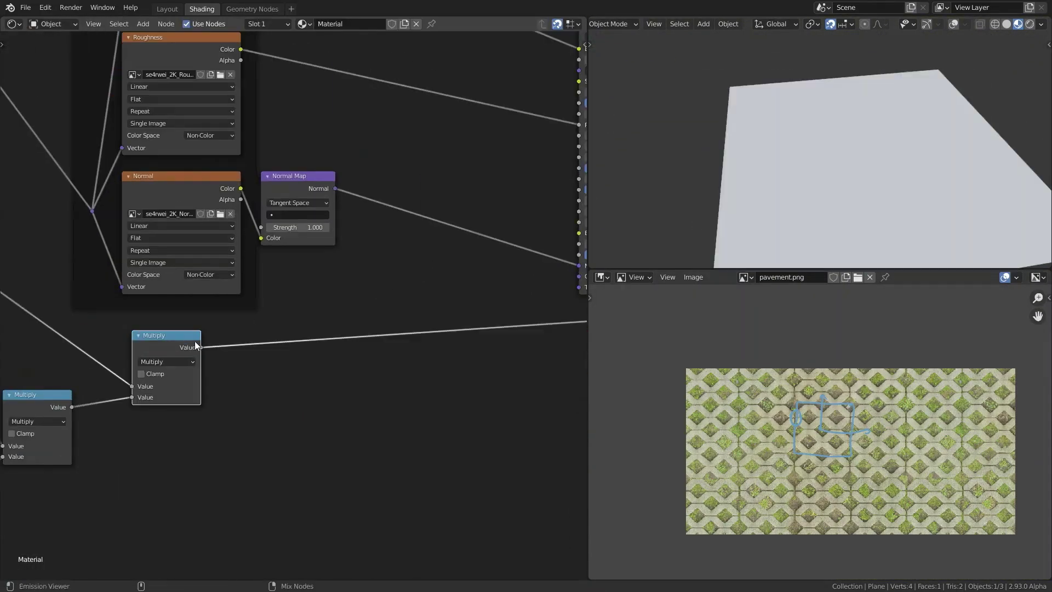
{"action": "key", "text": "shift+a"}
{"action": "left_click", "coordinate": [387, 399]}
{"action": "left_click_drag", "start_coordinate": [296, 324], "coordinate": [371, 270]}
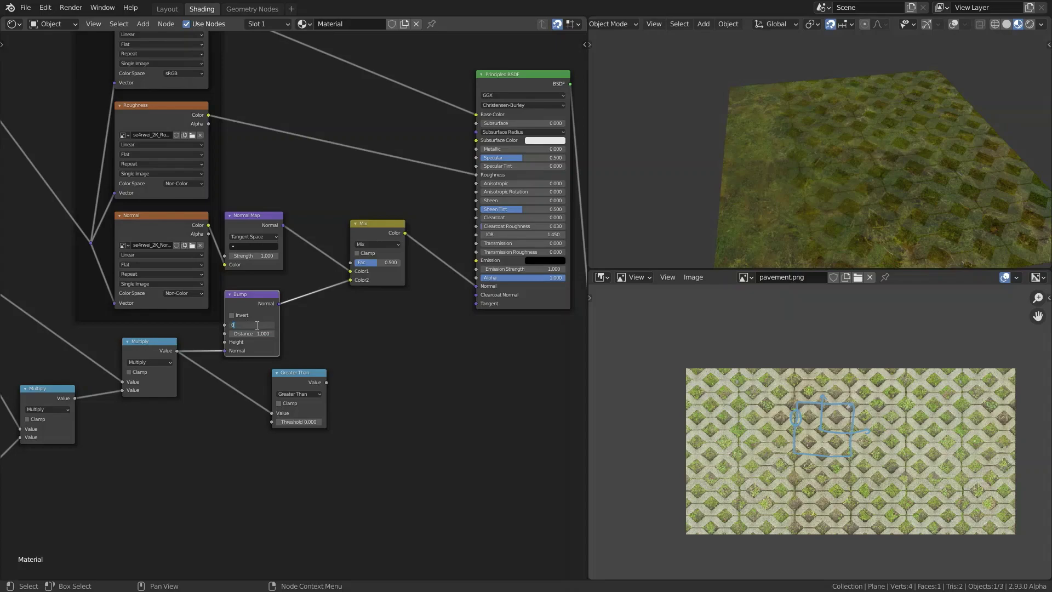
{"action": "scroll", "coordinate": [295, 323], "scroll_direction": "down", "scroll_amount": 2}
{"action": "middle_click_drag", "start_coordinate": [753, 159], "coordinate": [791, 170]}
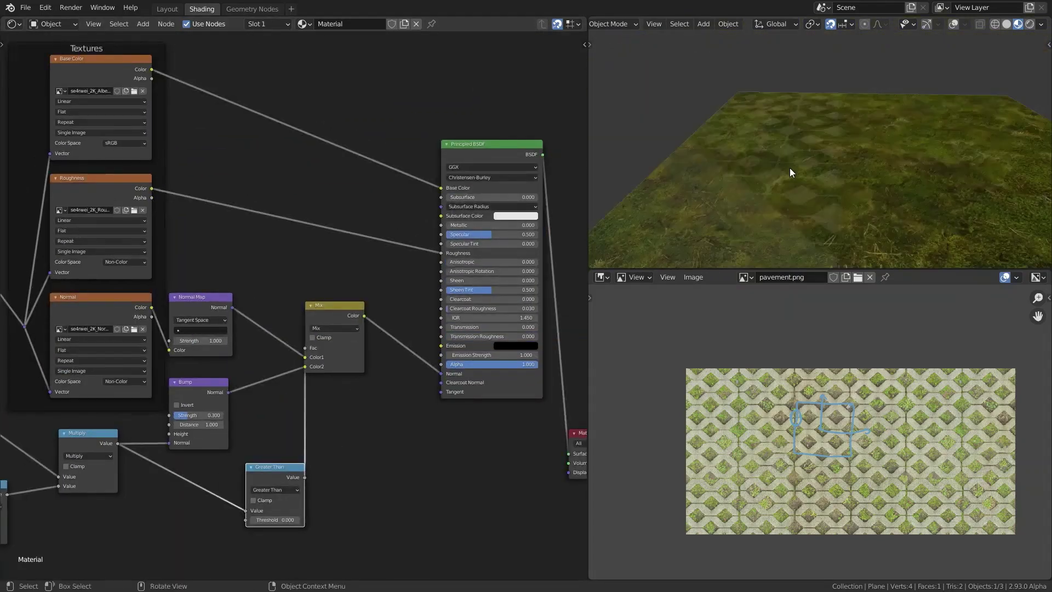
{"action": "scroll", "coordinate": [239, 126], "scroll_direction": "up", "scroll_amount": 1}
{"action": "middle_click_drag", "start_coordinate": [240, 127], "coordinate": [156, 251]}
{"action": "key", "text": "Escape"}
Step: Set the tile colour in the colour Mix to dark grey
{"action": "scroll", "coordinate": [348, 307], "scroll_direction": "down", "scroll_amount": 2}
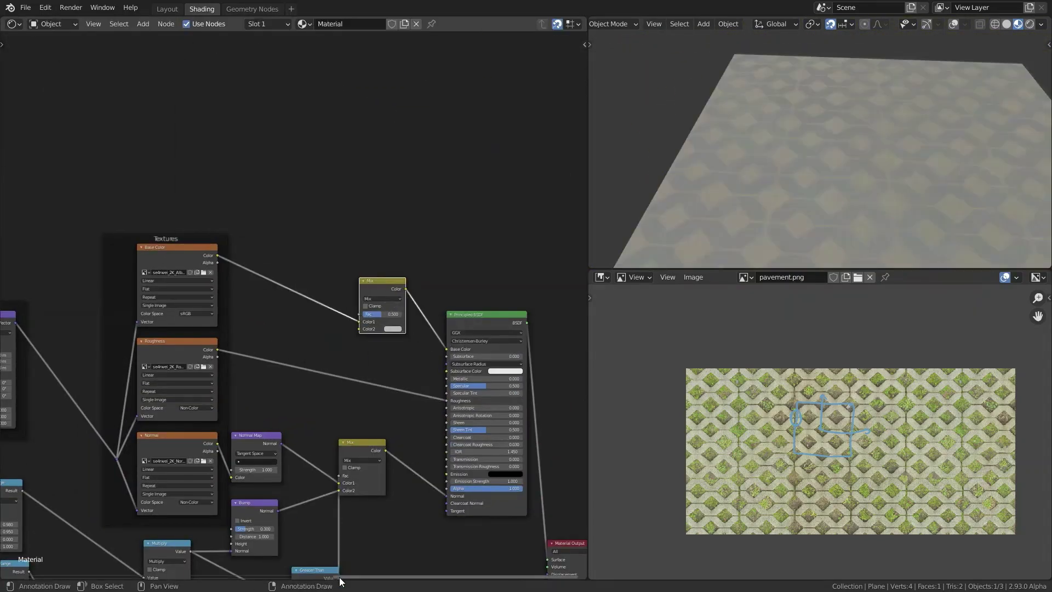
{"action": "scroll", "coordinate": [434, 235], "scroll_direction": "up", "scroll_amount": 2}
{"action": "middle_click_drag", "start_coordinate": [435, 235], "coordinate": [265, 379]}
{"action": "scroll", "coordinate": [265, 379], "scroll_direction": "up", "scroll_amount": 1}
{"action": "scroll", "coordinate": [821, 438], "scroll_direction": "up", "scroll_amount": 2}
{"action": "middle_click_drag", "start_coordinate": [794, 192], "coordinate": [794, 137]}
{"action": "scroll", "coordinate": [329, 219], "scroll_direction": "up", "scroll_amount": 2}
{"action": "left_click", "coordinate": [389, 81]}
Step: Remove the stray link to Emission Strength and preview the tile mask in the viewport
{"action": "scroll", "coordinate": [821, 438], "scroll_direction": "up", "scroll_amount": 1}
{"action": "scroll", "coordinate": [327, 285], "scroll_direction": "down", "scroll_amount": 2}
{"action": "scroll", "coordinate": [326, 284], "scroll_direction": "up", "scroll_amount": 2}
{"action": "left_click_drag", "start_coordinate": [455, 296], "coordinate": [196, 383]}
{"action": "scroll", "coordinate": [196, 382], "scroll_direction": "down", "scroll_amount": 1}
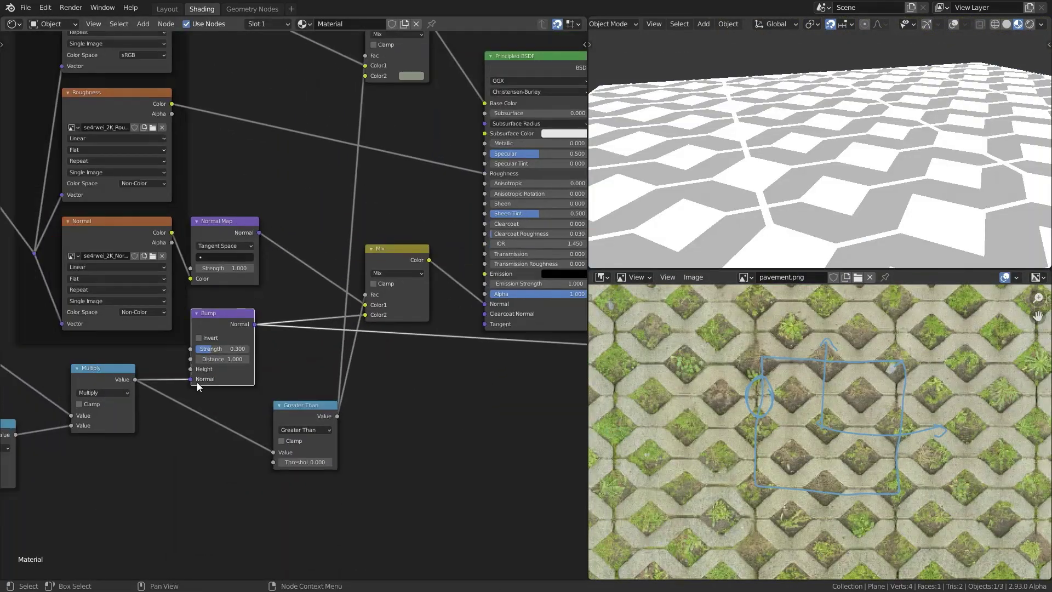
{"action": "middle_click_drag", "start_coordinate": [383, 164], "coordinate": [120, 301]}
{"action": "scroll", "coordinate": [822, 164], "scroll_direction": "up", "scroll_amount": 3}
{"action": "scroll", "coordinate": [324, 265], "scroll_direction": "down", "scroll_amount": 2}
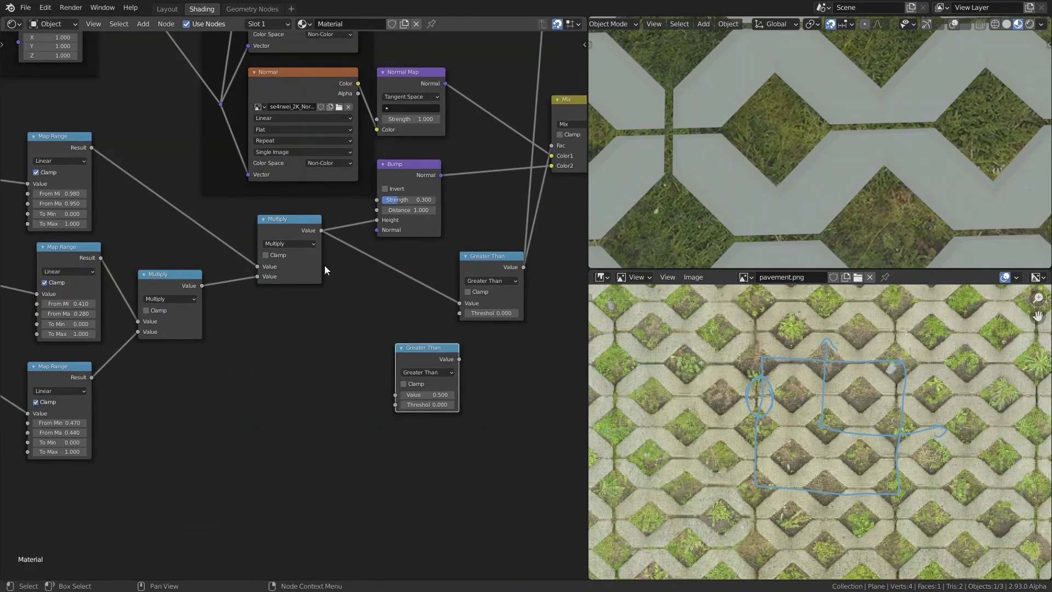
{"action": "left_click", "coordinate": [369, 286], "text": "ctrl+shift"}
{"action": "scroll", "coordinate": [369, 286], "scroll_direction": "up", "scroll_amount": 1}
Step: Set the Map Range to 0.69–0.02 and subtract a 2D Noise Texture from it
{"action": "left_click_drag", "start_coordinate": [435, 420], "coordinate": [482, 432]}
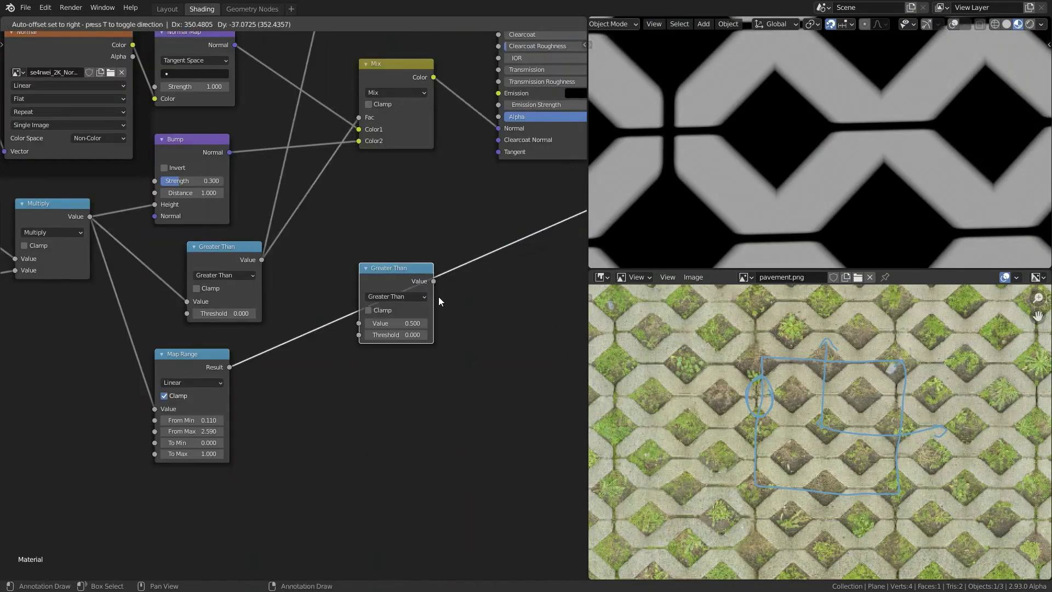
{"action": "middle_click_drag", "start_coordinate": [438, 297], "coordinate": [387, 343]}
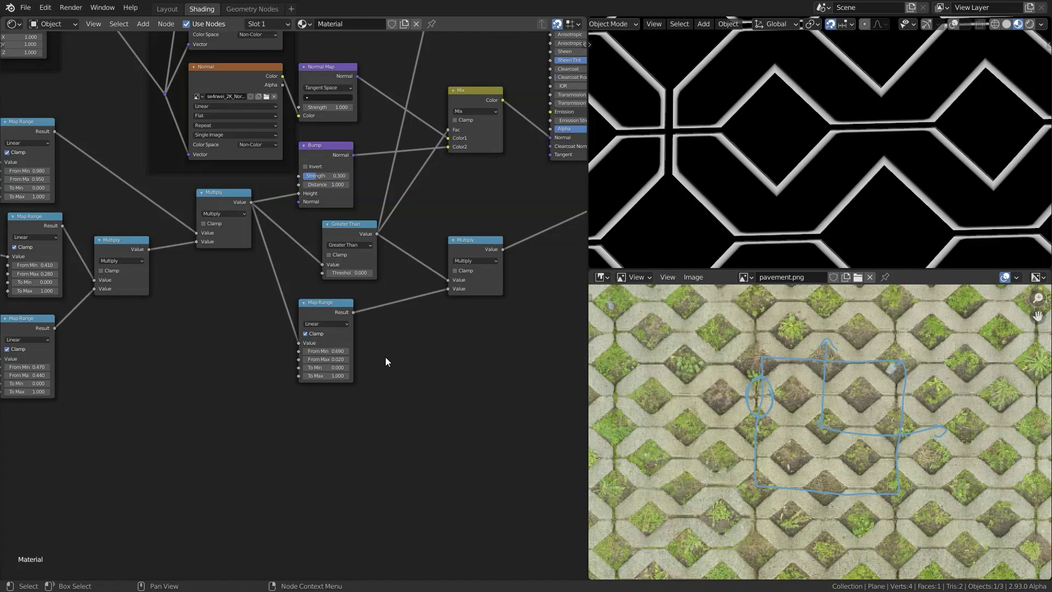
{"action": "left_click_drag", "start_coordinate": [358, 431], "coordinate": [340, 361]}
{"action": "left_click_drag", "start_coordinate": [323, 419], "coordinate": [254, 439]}
{"action": "left_click", "coordinate": [254, 476]}
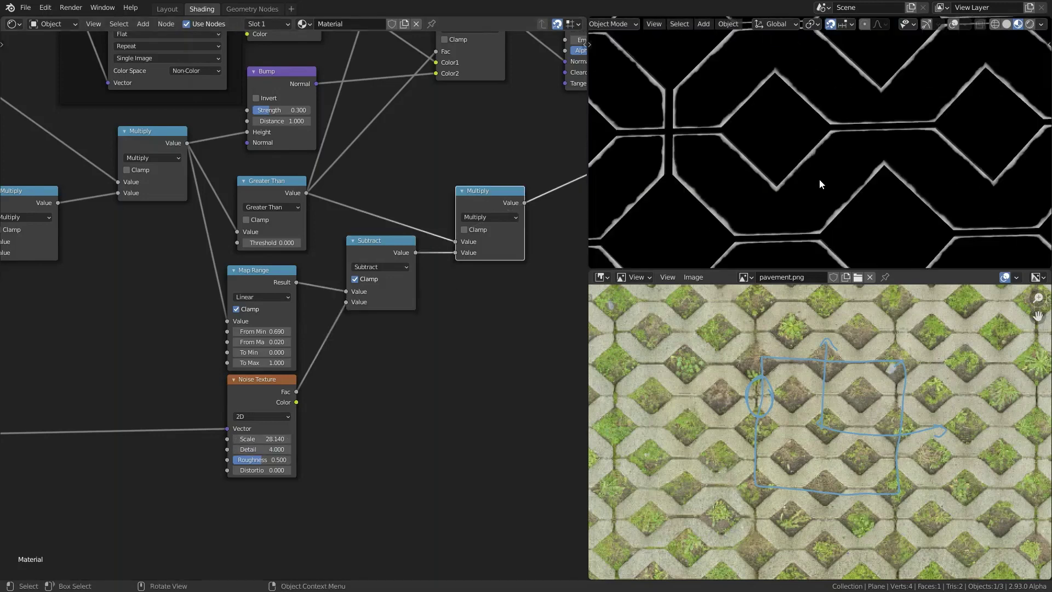
Step: Insert a Maximum node into the edge-mask link and preview the Multiply result
{"action": "middle_click_drag", "start_coordinate": [439, 177], "coordinate": [282, 298]}
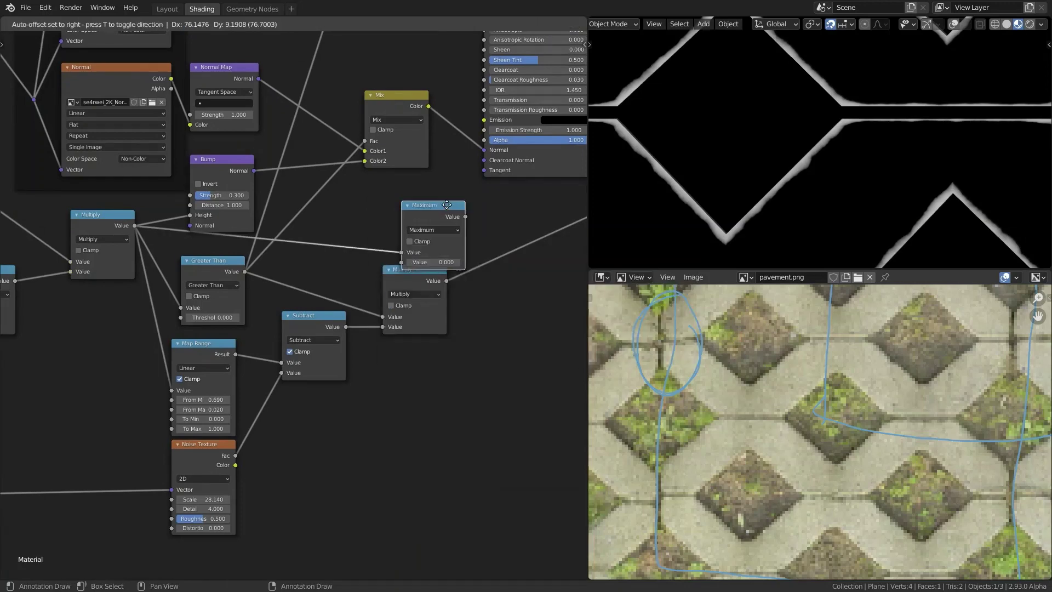
{"action": "left_click_drag", "start_coordinate": [446, 205], "coordinate": [464, 196]}
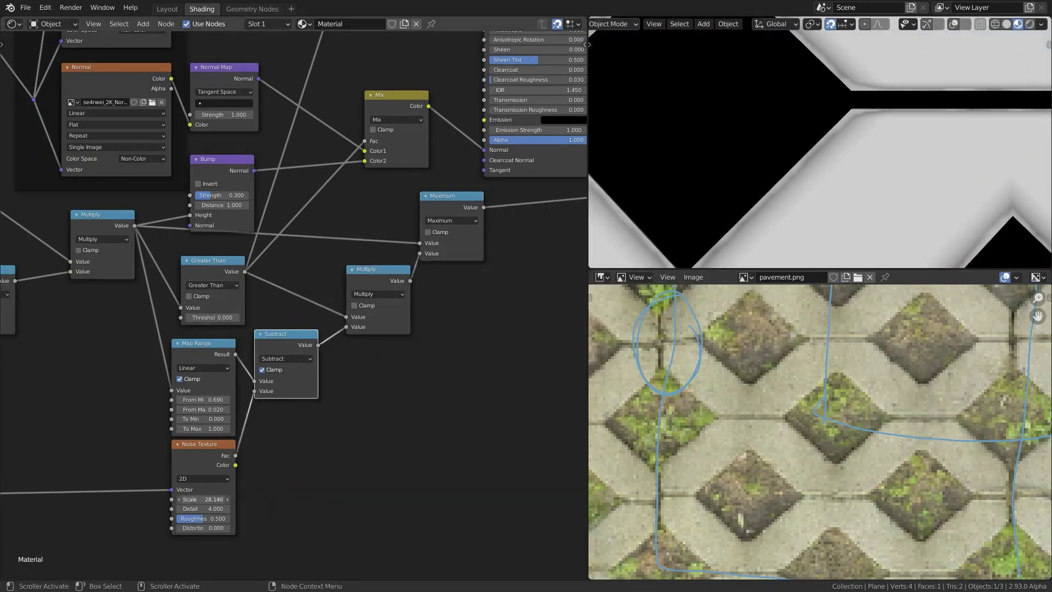
{"action": "left_click", "coordinate": [377, 274], "text": "ctrl+shift"}
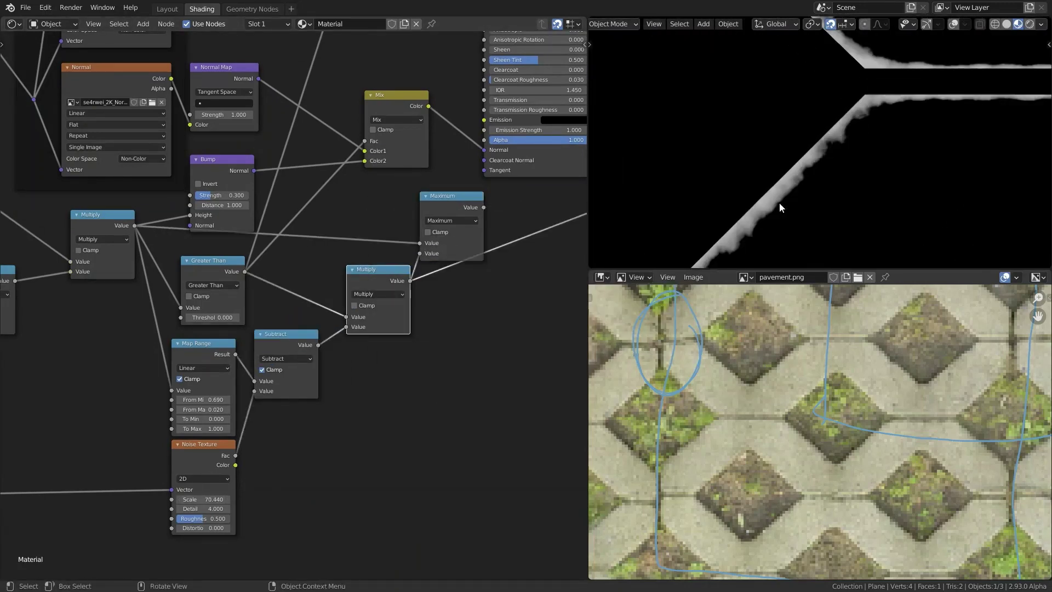
Step: Group the math nodes into a 'mix' node group with the multiplier as a group input
{"action": "key", "text": "shift+a"}
{"action": "mouse_move", "coordinate": [364, 265]}
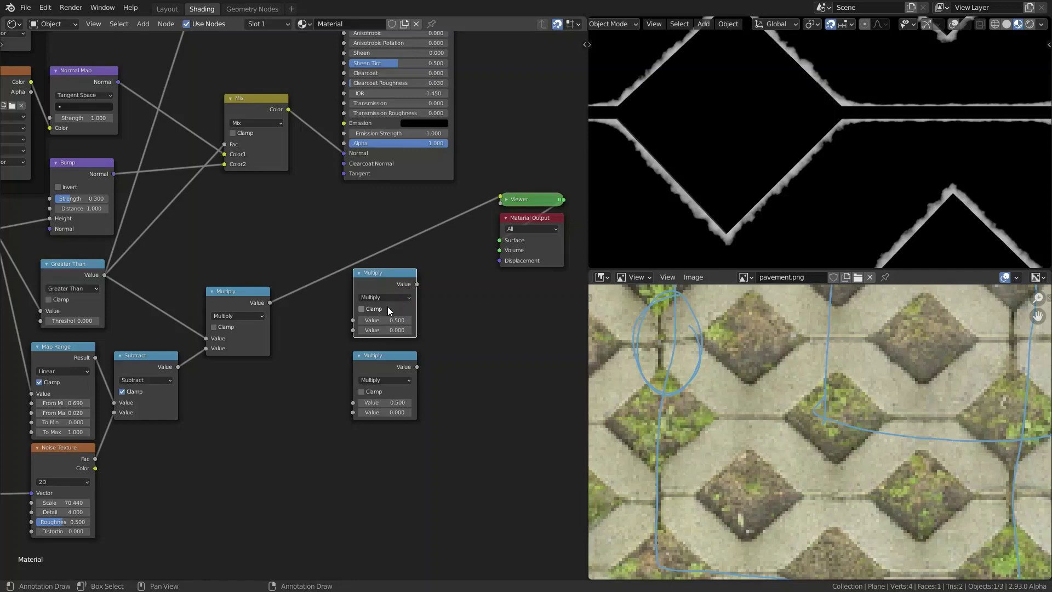
{"action": "key", "text": "ctrl+g"}
{"action": "left_click_drag", "start_coordinate": [225, 330], "coordinate": [338, 322]}
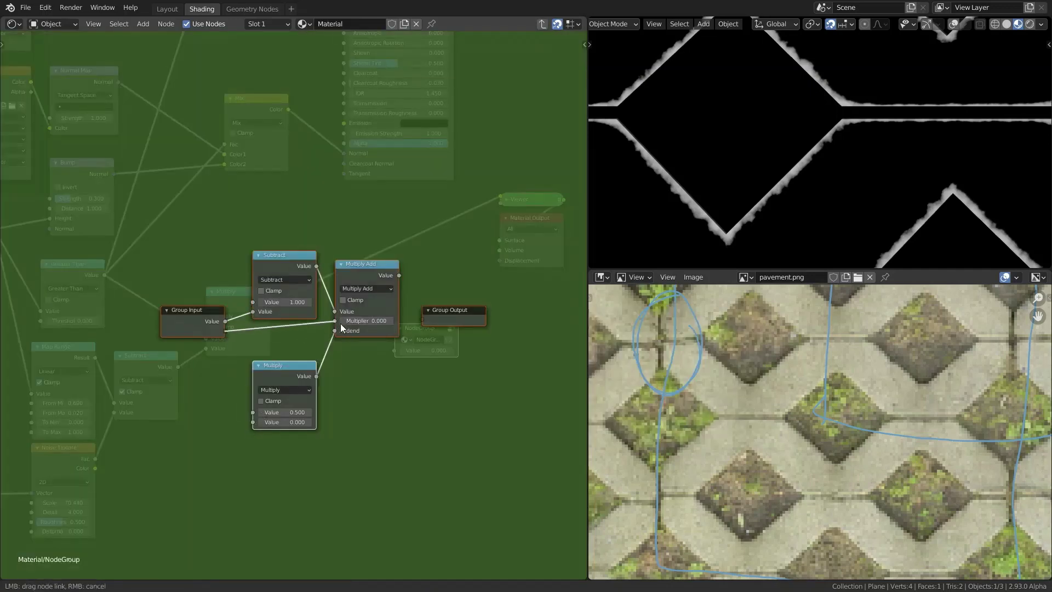
{"action": "left_click_drag", "start_coordinate": [249, 416], "coordinate": [253, 422]}
{"action": "key", "text": "n"}
{"action": "left_click", "coordinate": [494, 83]}
{"action": "key", "text": "Tab"}
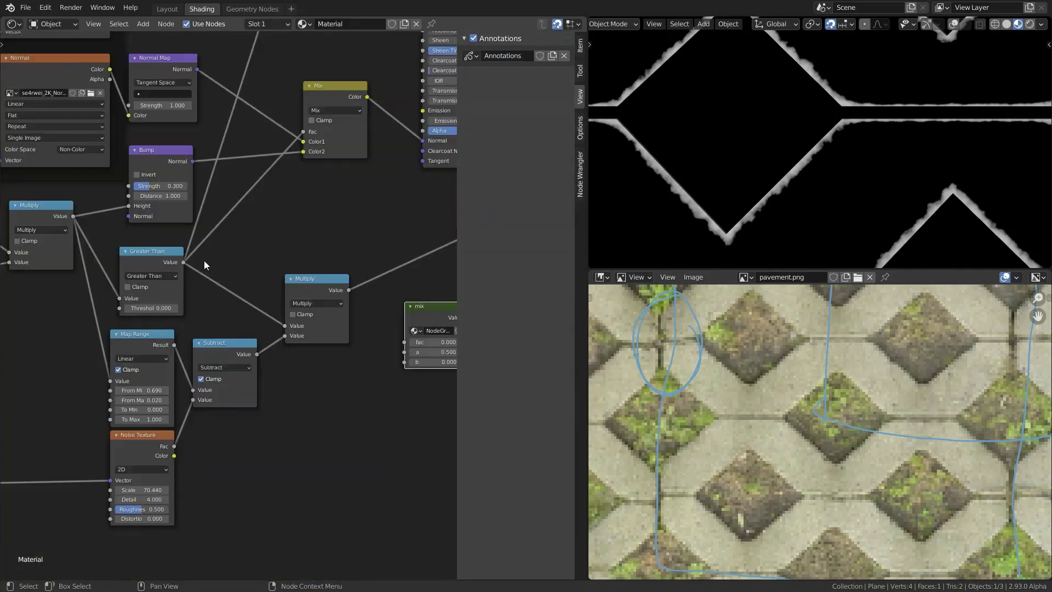
Step: Adjust the noise range's From Min and From Max and edit the Noise Texture Detail
{"action": "middle_click_drag", "start_coordinate": [290, 204], "coordinate": [377, 218]}
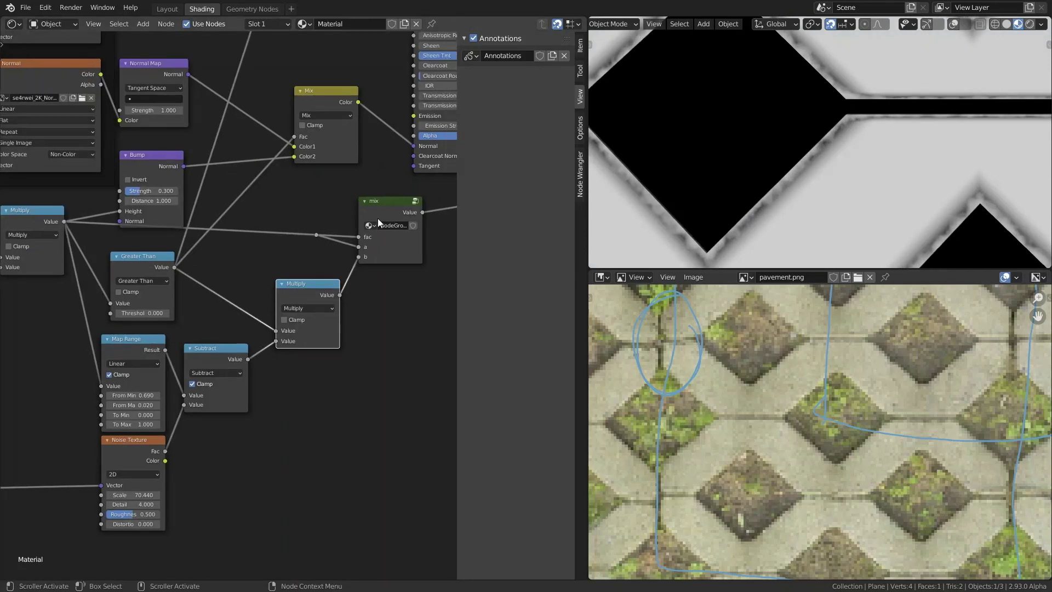
{"action": "left_click_drag", "start_coordinate": [134, 394], "coordinate": [189, 394]}
{"action": "scroll", "coordinate": [134, 455], "scroll_direction": "up", "scroll_amount": 1}
{"action": "left_click", "coordinate": [136, 505]}
{"action": "scroll", "coordinate": [298, 206], "scroll_direction": "down", "scroll_amount": 8}
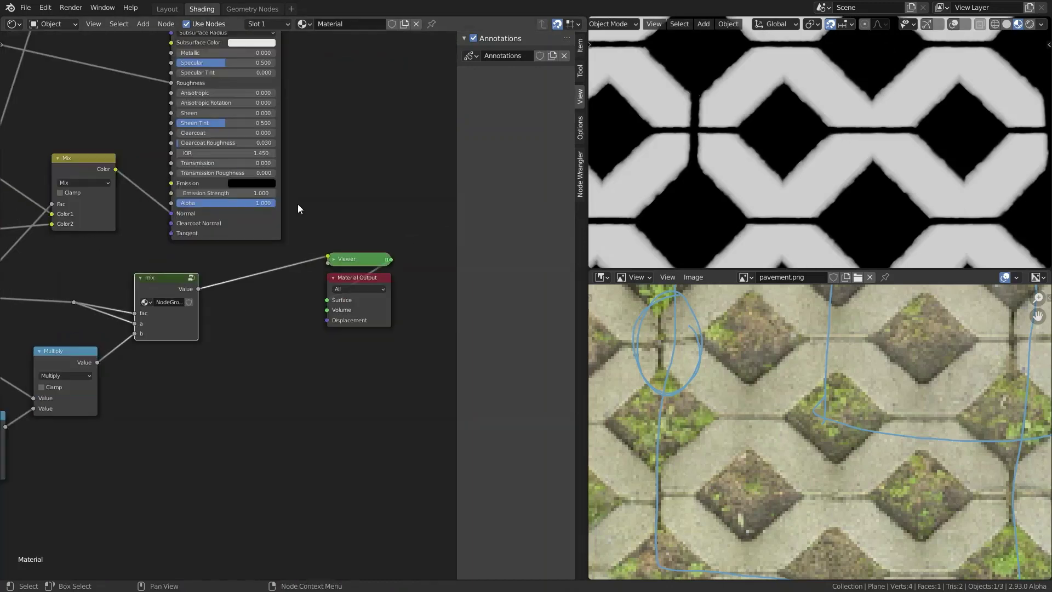
{"action": "scroll", "coordinate": [224, 229], "scroll_direction": "up", "scroll_amount": 6}
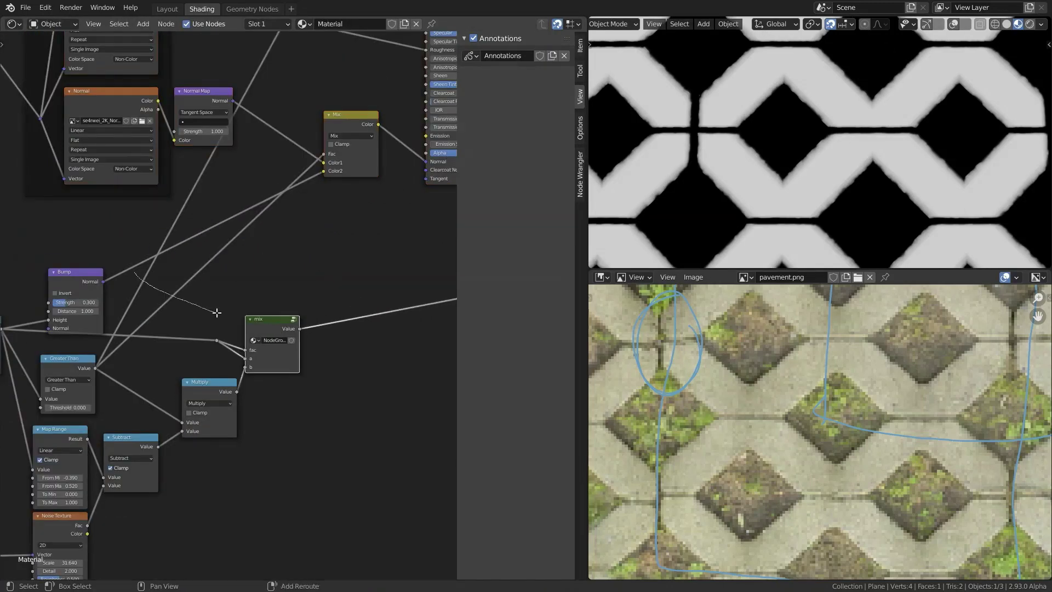
Step: Make the Map Range Smoother Step (0.43–0.34) and add Hue/Saturation/Value at Saturation 0.96
{"action": "scroll", "coordinate": [360, 251], "scroll_direction": "up", "scroll_amount": 2}
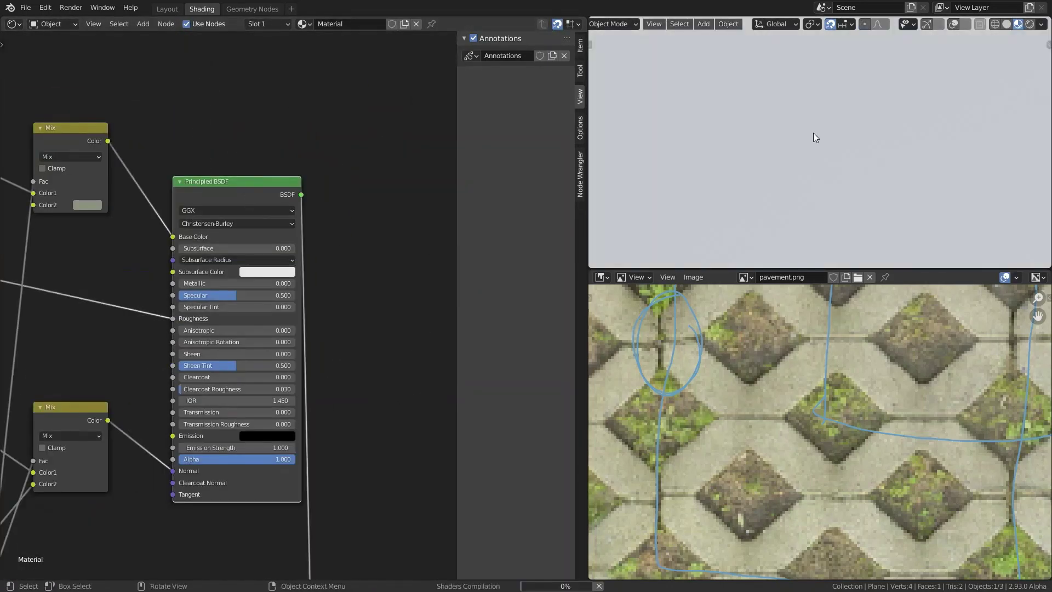
{"action": "middle_click_drag", "start_coordinate": [134, 324], "coordinate": [302, 295]}
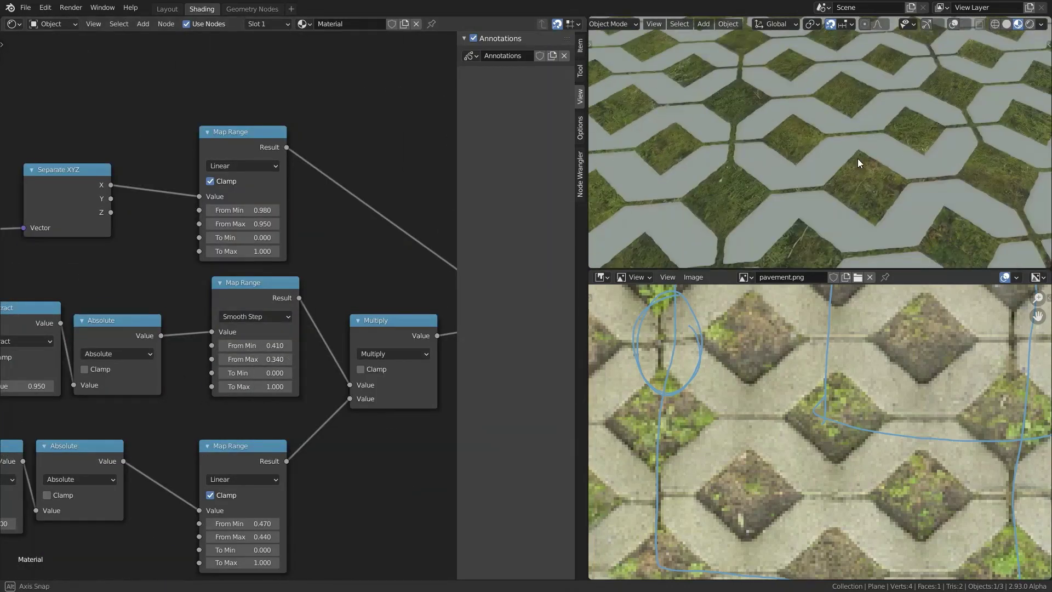
{"action": "scroll", "coordinate": [860, 162], "scroll_direction": "up", "scroll_amount": 8}
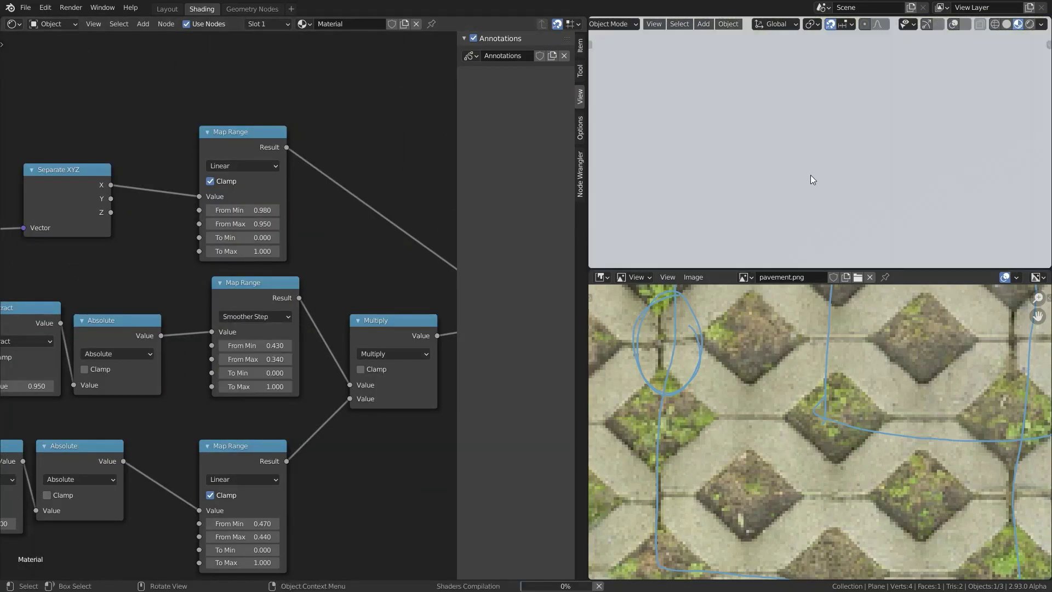
{"action": "scroll", "coordinate": [811, 239], "scroll_direction": "down", "scroll_amount": 5}
{"action": "key", "text": "shift+a"}
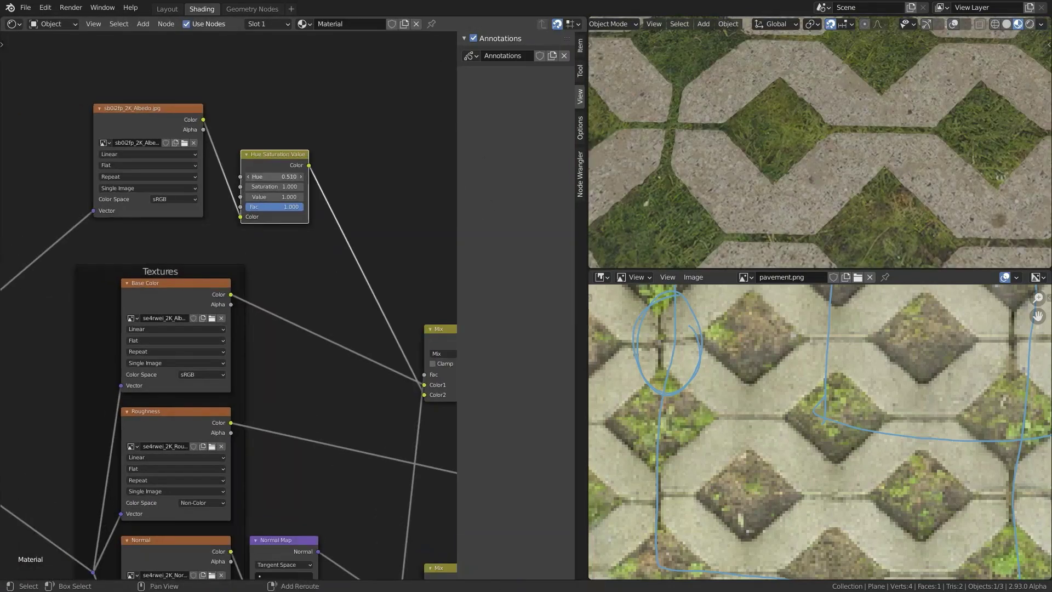
{"action": "scroll", "coordinate": [772, 173], "scroll_direction": "down", "scroll_amount": 5}
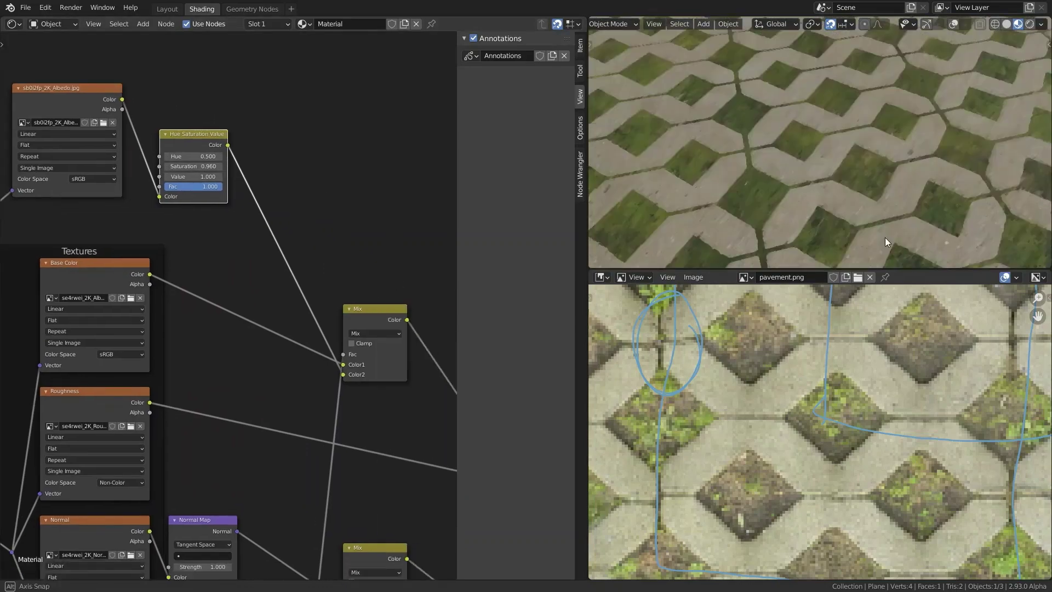
{"action": "middle_click_drag", "start_coordinate": [885, 238], "coordinate": [866, 134]}
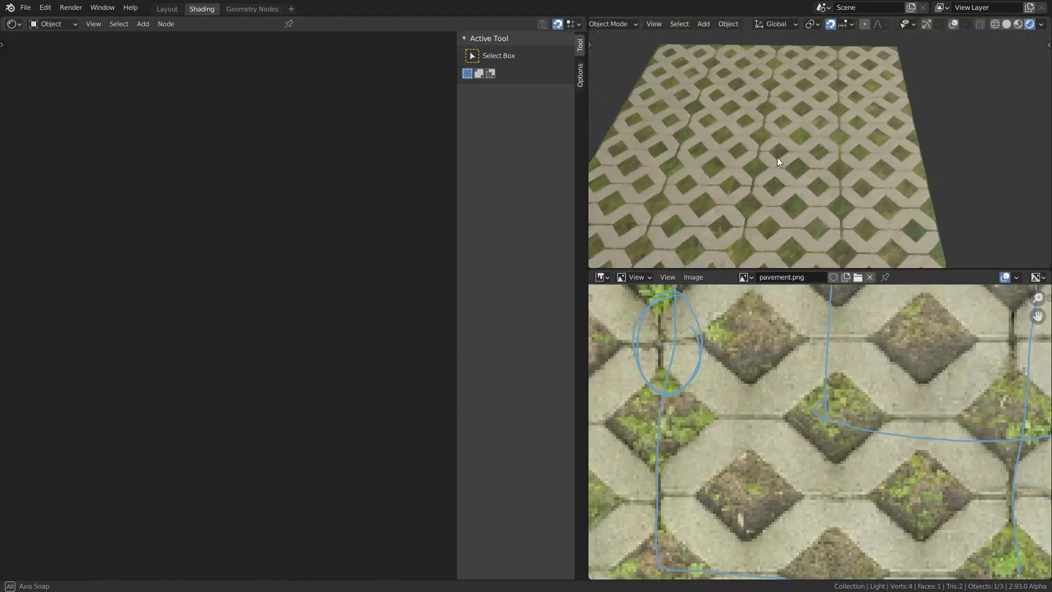
Step: Select the plane to show its pavement material nodes
{"action": "left_click", "coordinate": [777, 157]}
{"action": "scroll", "coordinate": [803, 181], "scroll_direction": "up", "scroll_amount": 3}
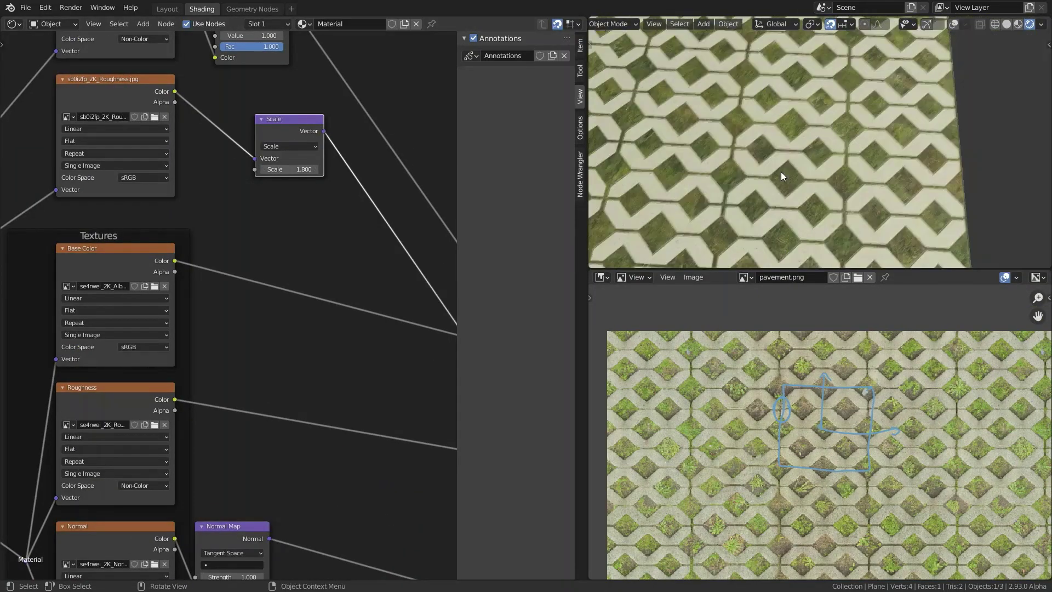
Step: Invert the bump, route the mask into Multiply Add's Value, and set the multiplier to 0.080
{"action": "left_click", "coordinate": [222, 188]}
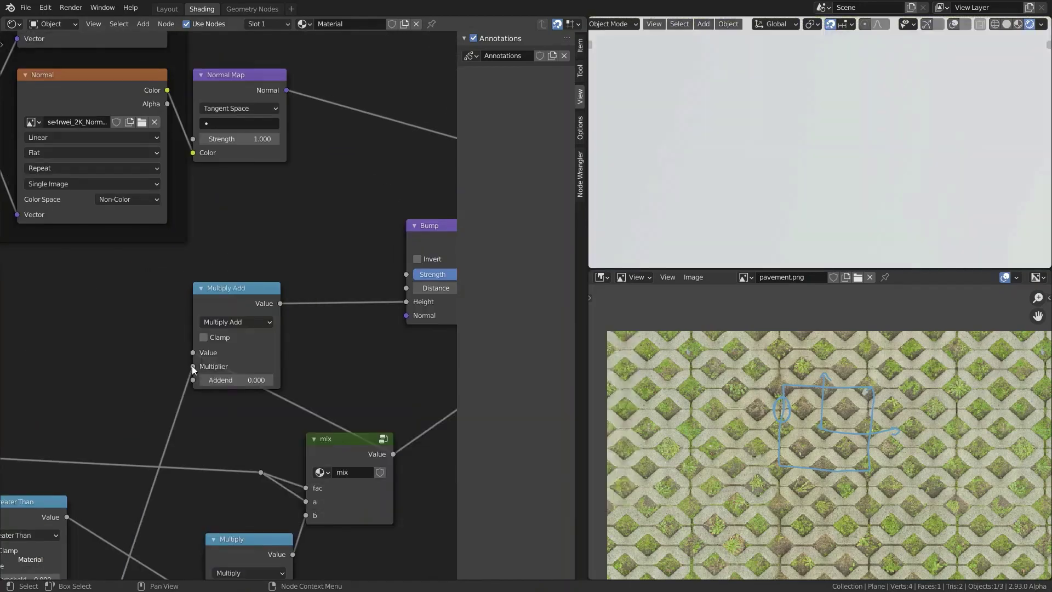
{"action": "left_click_drag", "start_coordinate": [193, 366], "coordinate": [193, 352]}
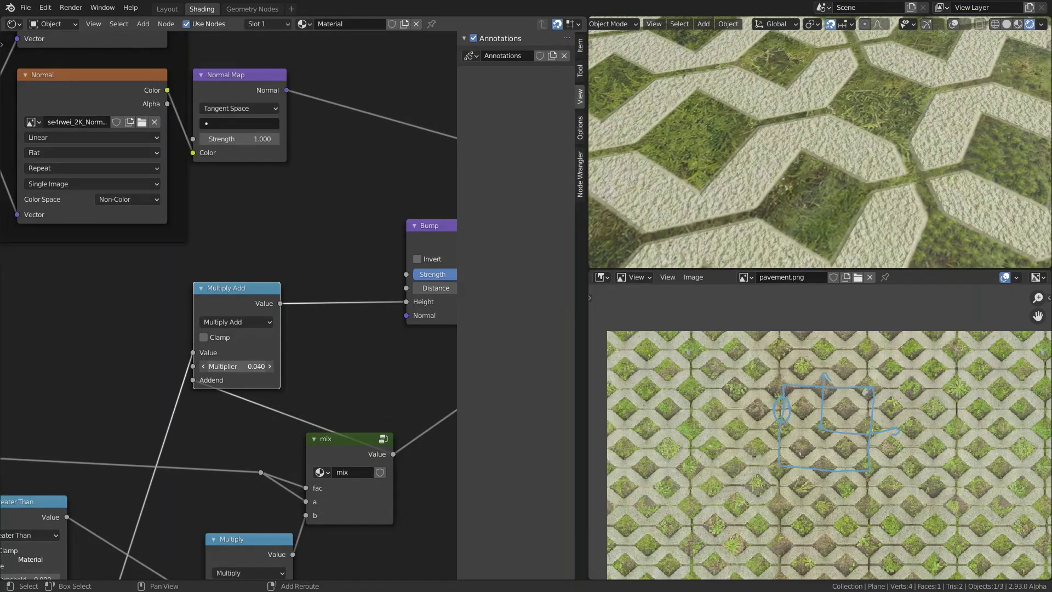
{"action": "scroll", "coordinate": [237, 366], "scroll_direction": "up", "scroll_amount": 2}
{"action": "middle_click_drag", "start_coordinate": [238, 409], "coordinate": [170, 384]}
{"action": "left_click_drag", "start_coordinate": [169, 378], "coordinate": [184, 378]}
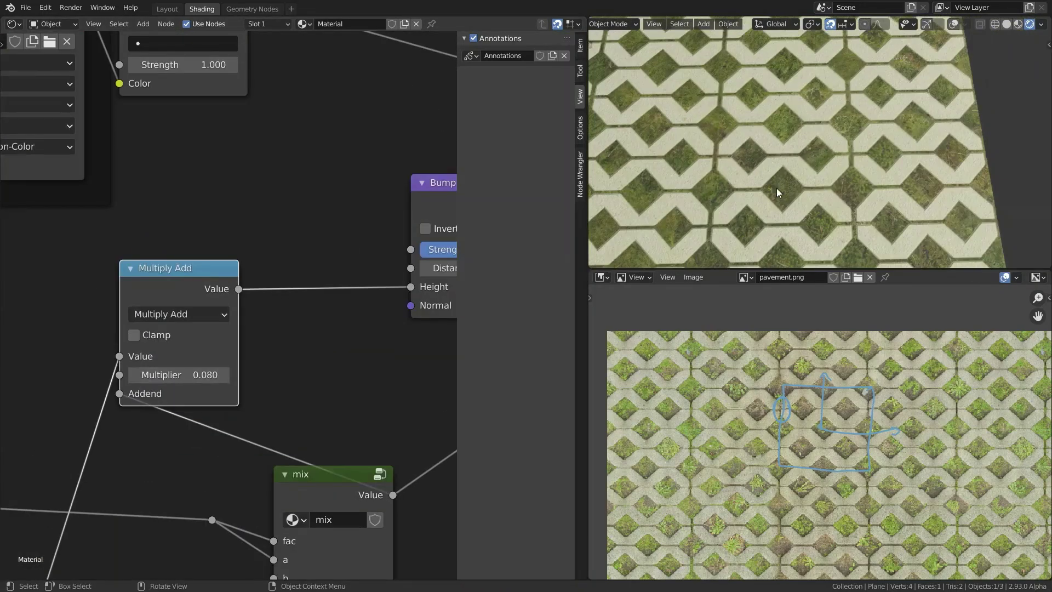
Step: Add a Noise Texture node to the material
{"action": "key", "text": "shift+a"}
{"action": "mouse_move", "coordinate": [261, 112]}
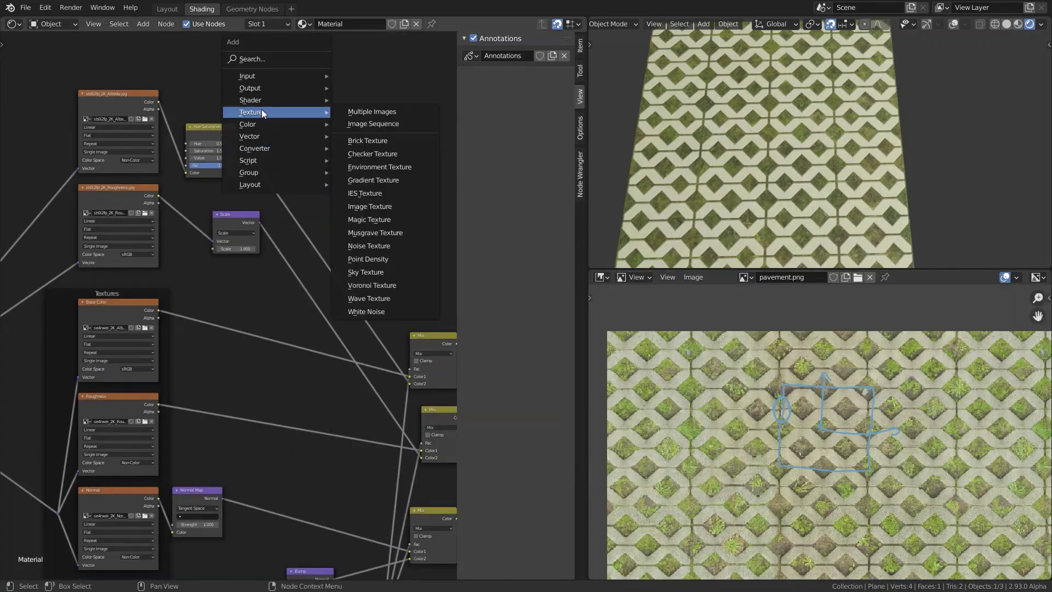
{"action": "left_click", "coordinate": [383, 245]}
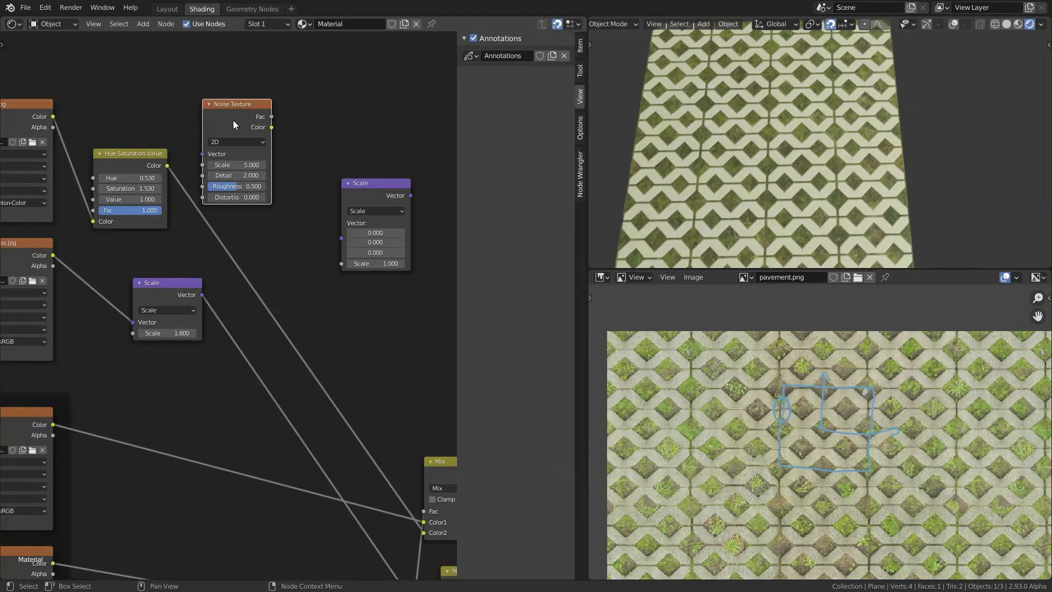
{"action": "left_click_drag", "start_coordinate": [234, 125], "coordinate": [231, 74]}
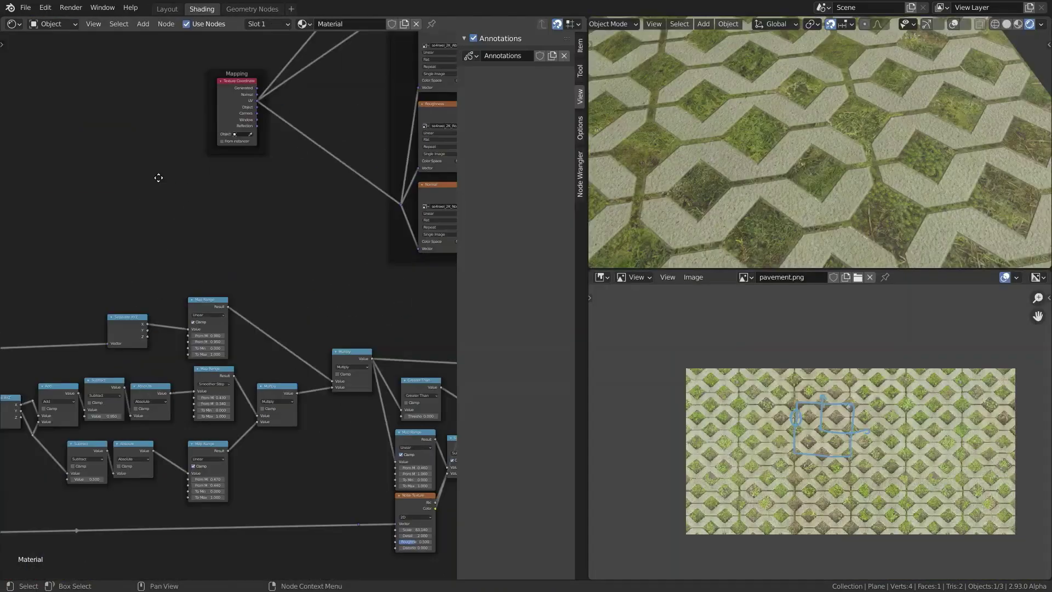
Step: Preview the mask and combined mask outputs in the viewport
{"action": "left_click", "coordinate": [221, 252], "text": "ctrl+shift"}
{"action": "left_click", "coordinate": [299, 222], "text": "ctrl+shift"}
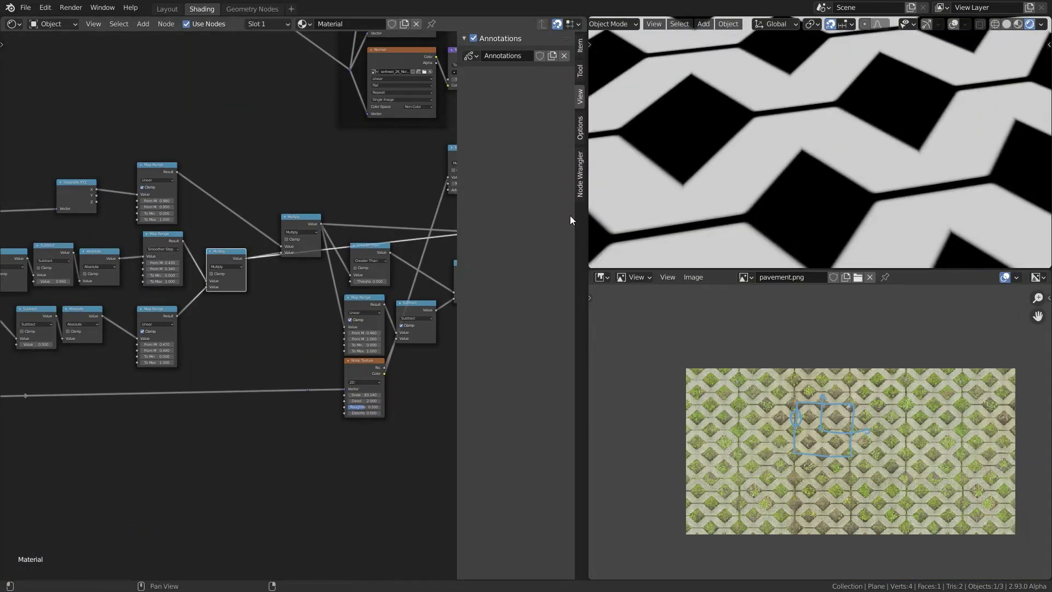
{"action": "scroll", "coordinate": [268, 205], "scroll_direction": "up", "scroll_amount": 2}
{"action": "middle_click_drag", "start_coordinate": [269, 205], "coordinate": [210, 155]}
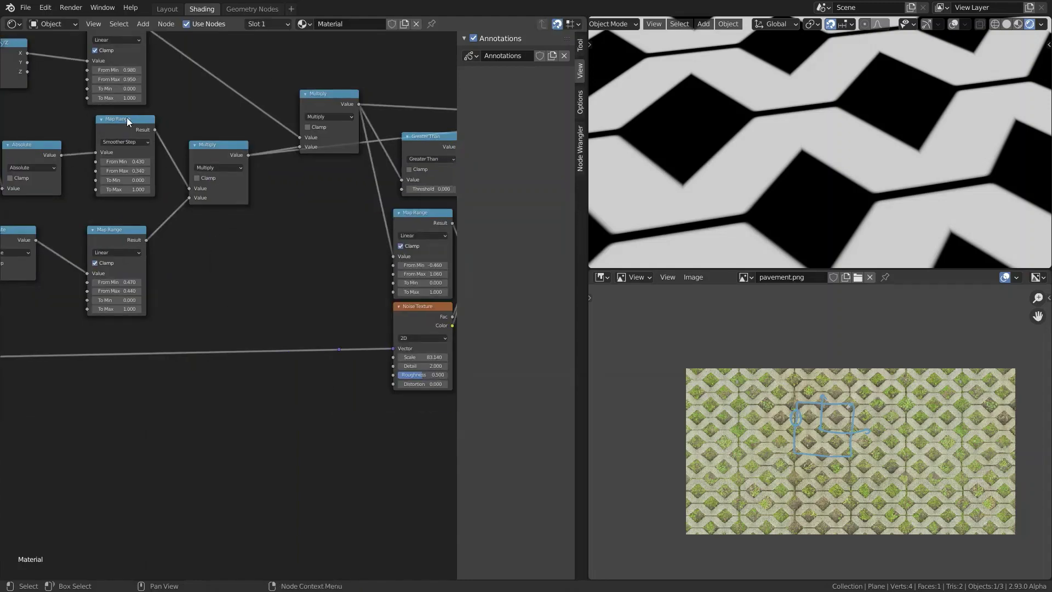
{"action": "scroll", "coordinate": [127, 117], "scroll_direction": "down", "scroll_amount": 1}
Step: Duplicate the Smoother Step Map Range and set From Min 0.64, From Max 0.03, To Min 1
{"action": "key", "text": "shift+d"}
{"action": "left_click", "coordinate": [252, 52]}
{"action": "scroll", "coordinate": [252, 52], "scroll_direction": "up", "scroll_amount": 1}
{"action": "middle_click_drag", "start_coordinate": [253, 52], "coordinate": [261, 156]}
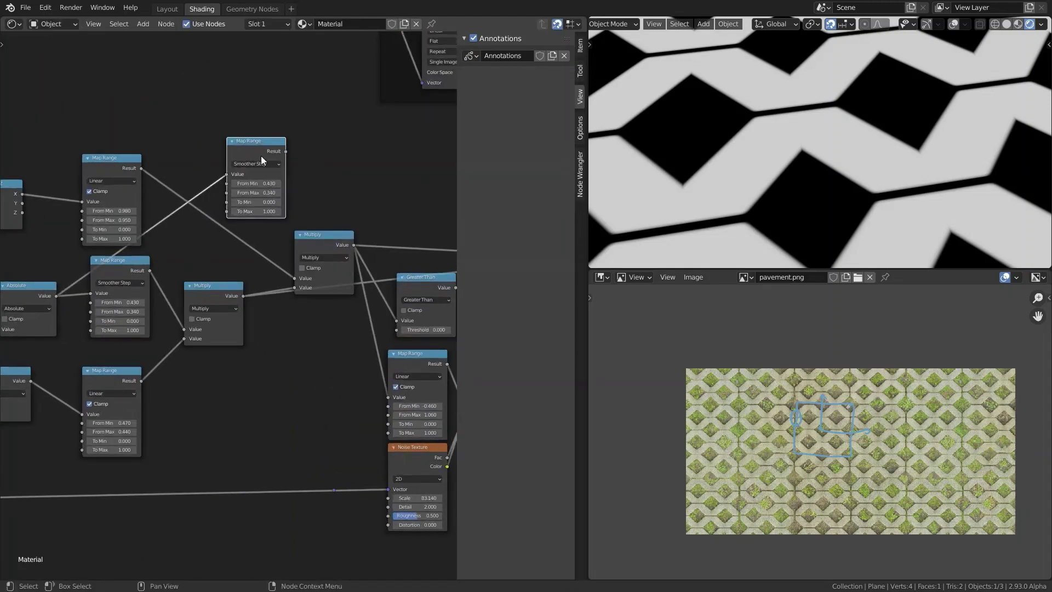
{"action": "scroll", "coordinate": [265, 212], "scroll_direction": "up", "scroll_amount": 1}
{"action": "middle_click_drag", "start_coordinate": [265, 212], "coordinate": [144, 225]}
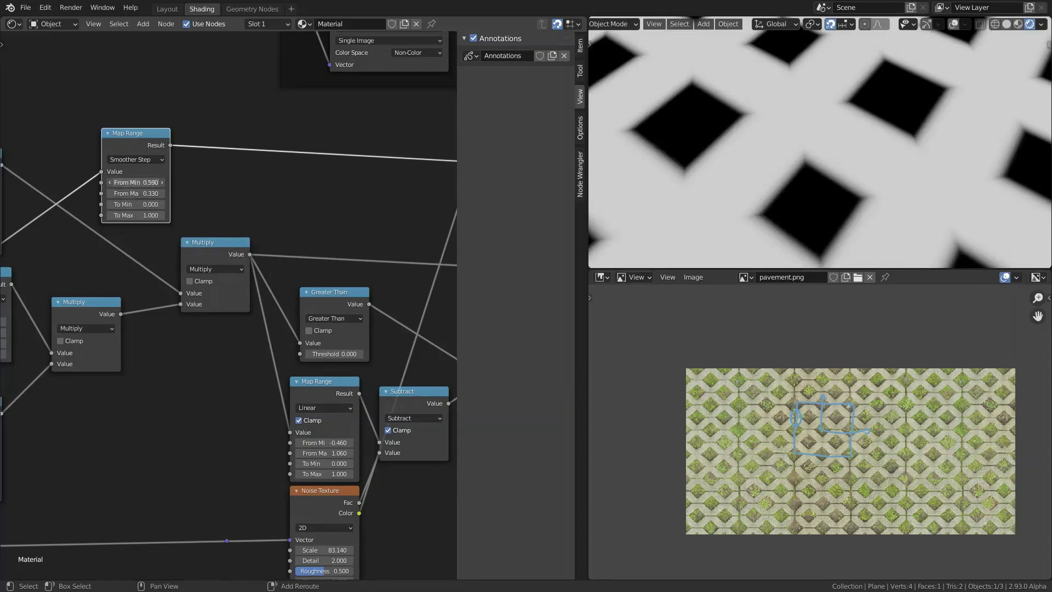
{"action": "left_click_drag", "start_coordinate": [149, 194], "coordinate": [134, 193]}
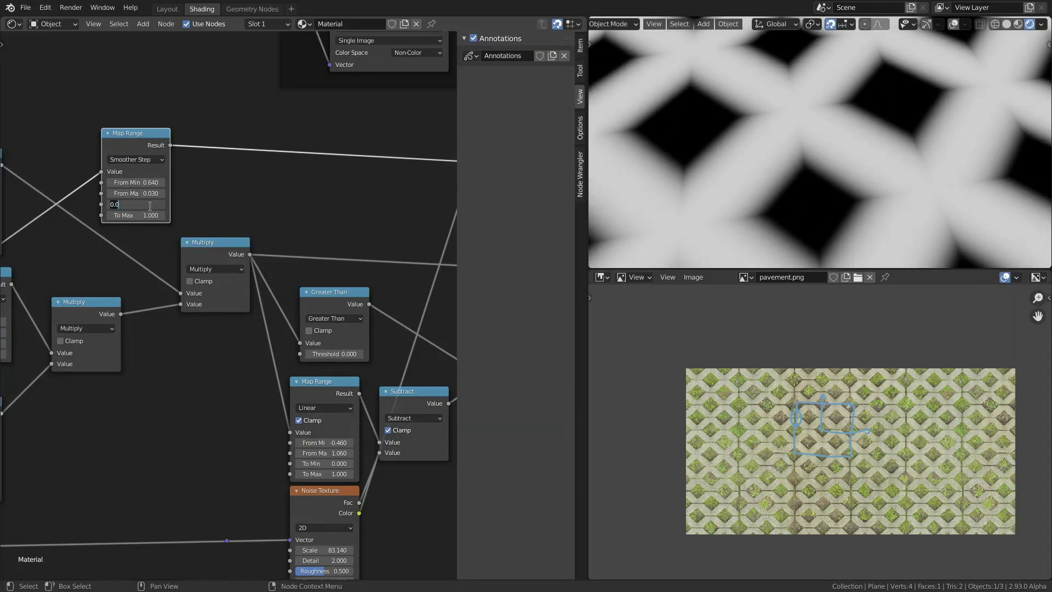
{"action": "type", "text": "1"}
{"action": "key", "text": "Return"}
{"action": "key", "text": "BackSpace"}
Step: Raise the shadow range's To Max to 0.420 and view the pavement at an angle
{"action": "scroll", "coordinate": [142, 207], "scroll_direction": "down", "scroll_amount": 5}
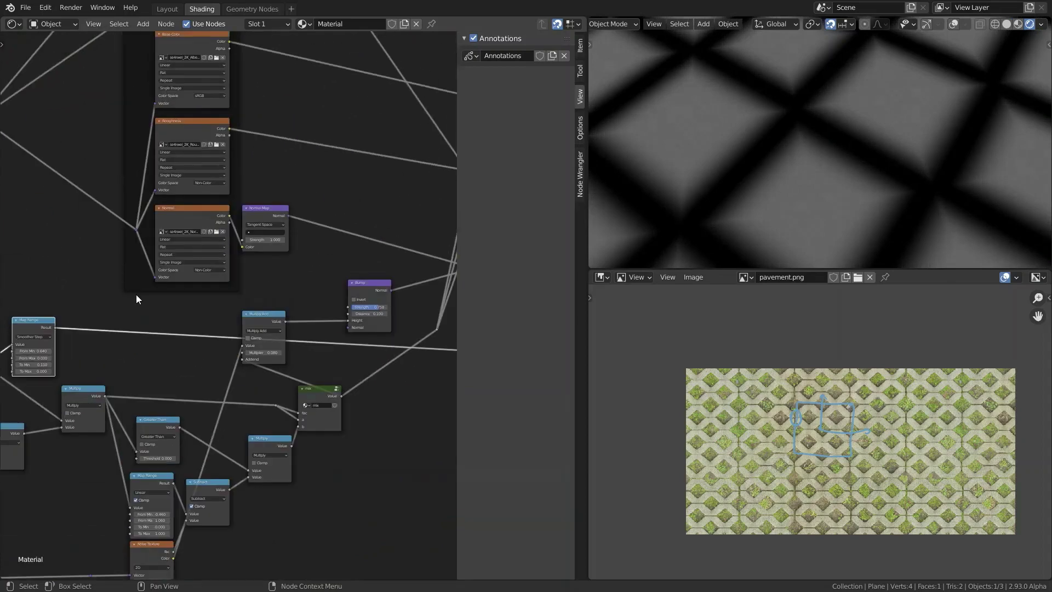
{"action": "scroll", "coordinate": [80, 392], "scroll_direction": "up", "scroll_amount": 3}
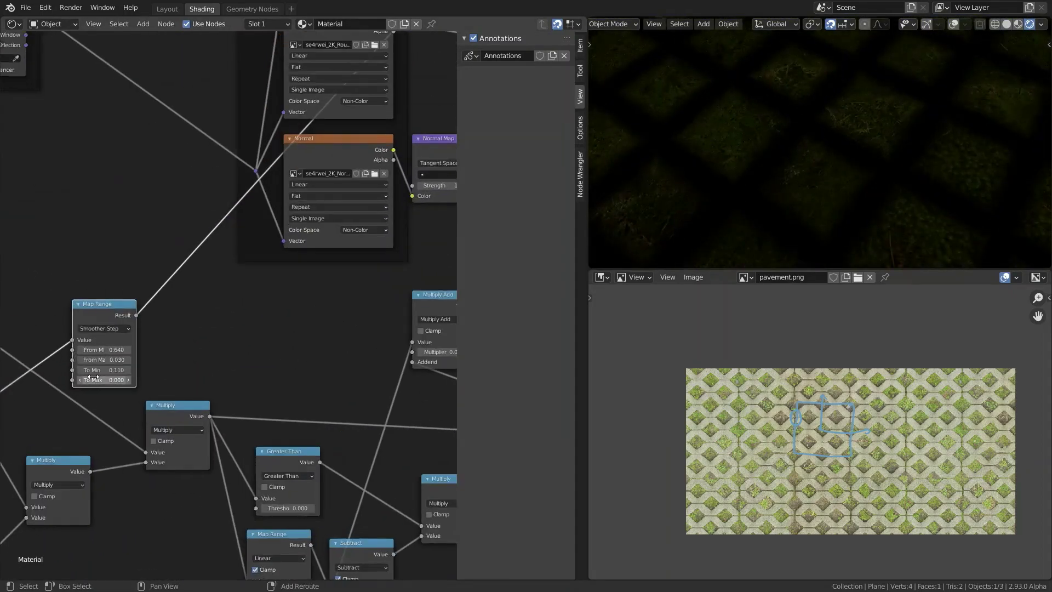
{"action": "middle_click_drag", "start_coordinate": [410, 276], "coordinate": [126, 320]}
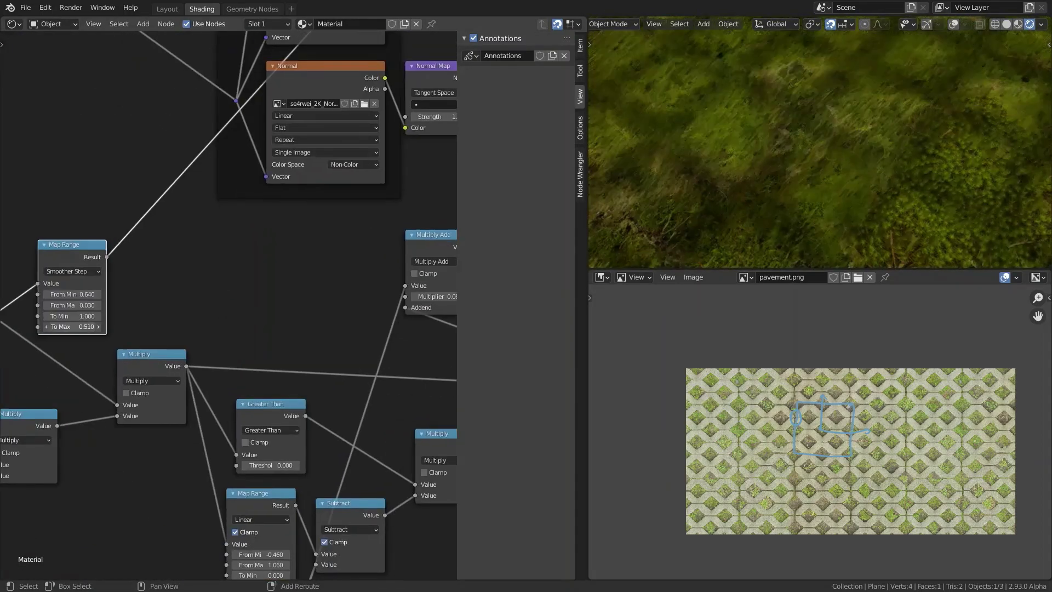
{"action": "middle_click_drag", "start_coordinate": [811, 142], "coordinate": [841, 164]}
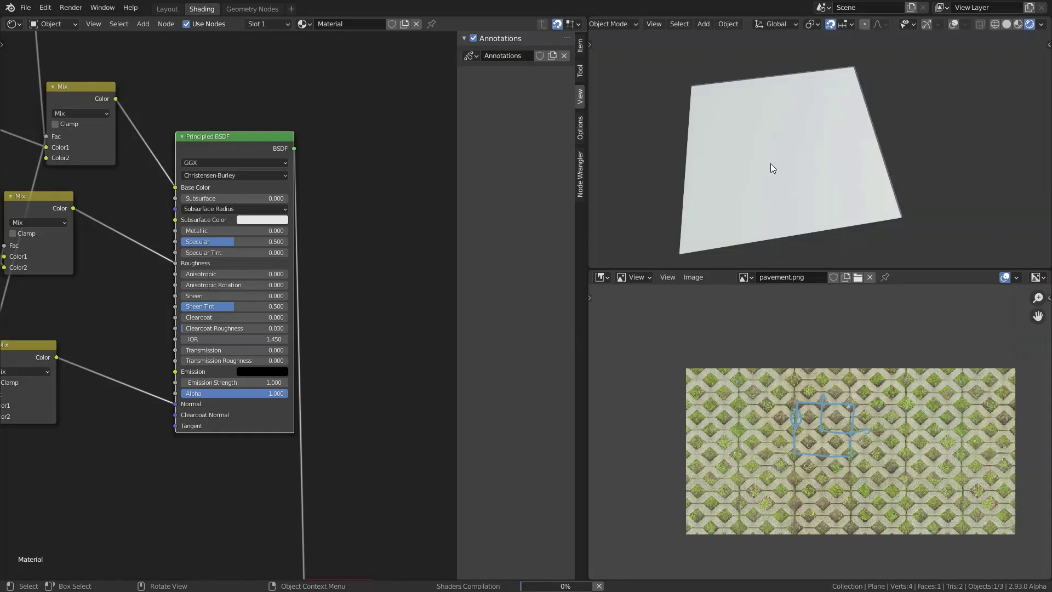
{"action": "scroll", "coordinate": [771, 164], "scroll_direction": "up", "scroll_amount": 5}
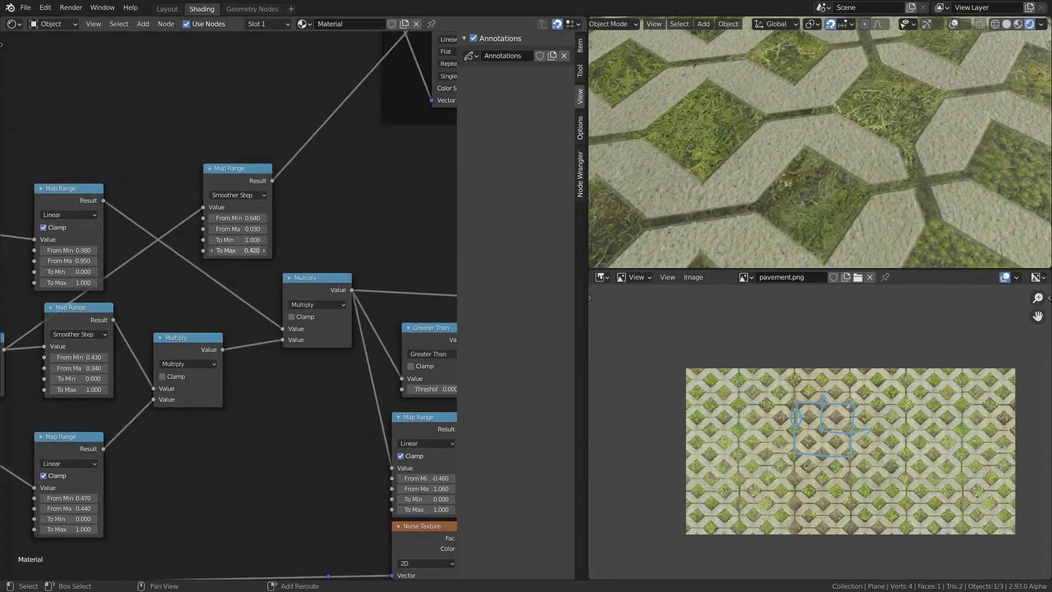